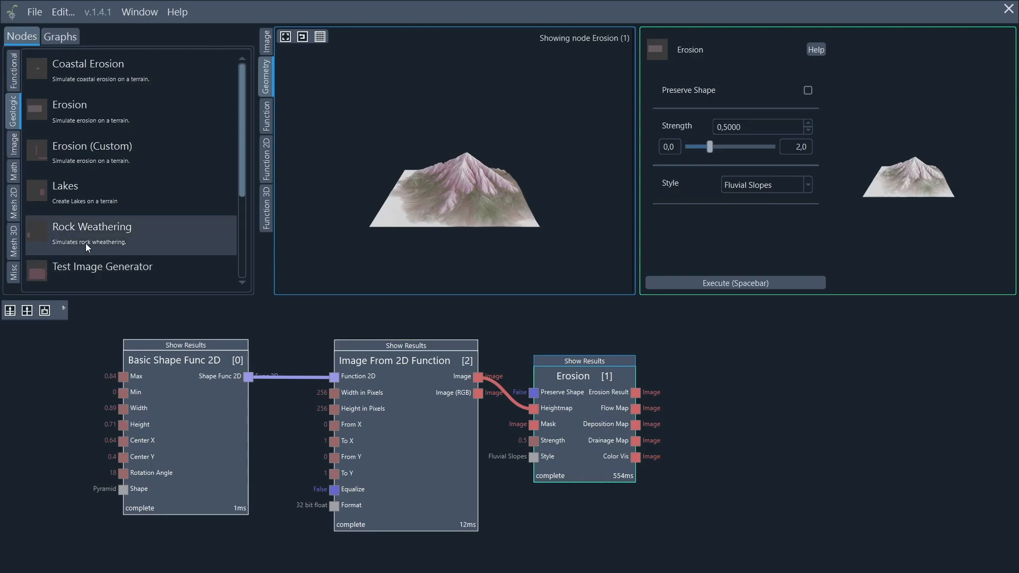
- Add a Colorize with Gradient node to the graph beside the Erosion node
{"action": "left_click", "coordinate": [14, 151]}
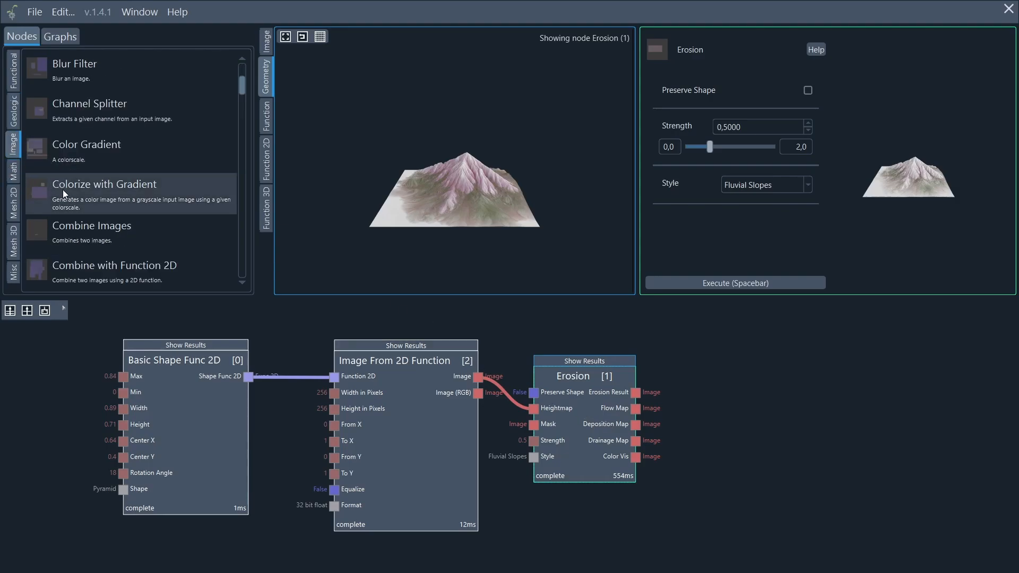
{"action": "left_click_drag", "start_coordinate": [62, 194], "coordinate": [757, 351]}
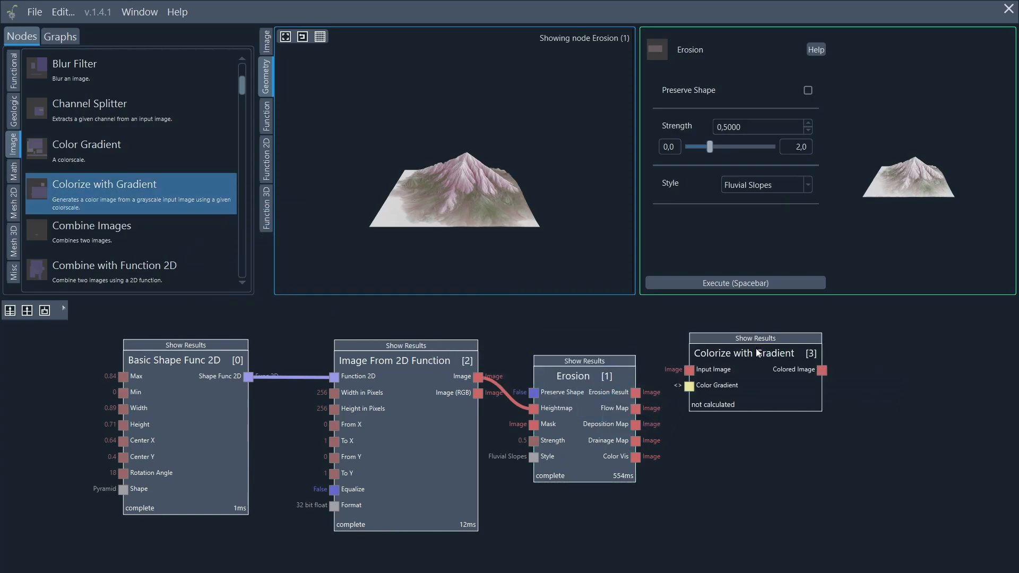
{"action": "left_click", "coordinate": [756, 365]}
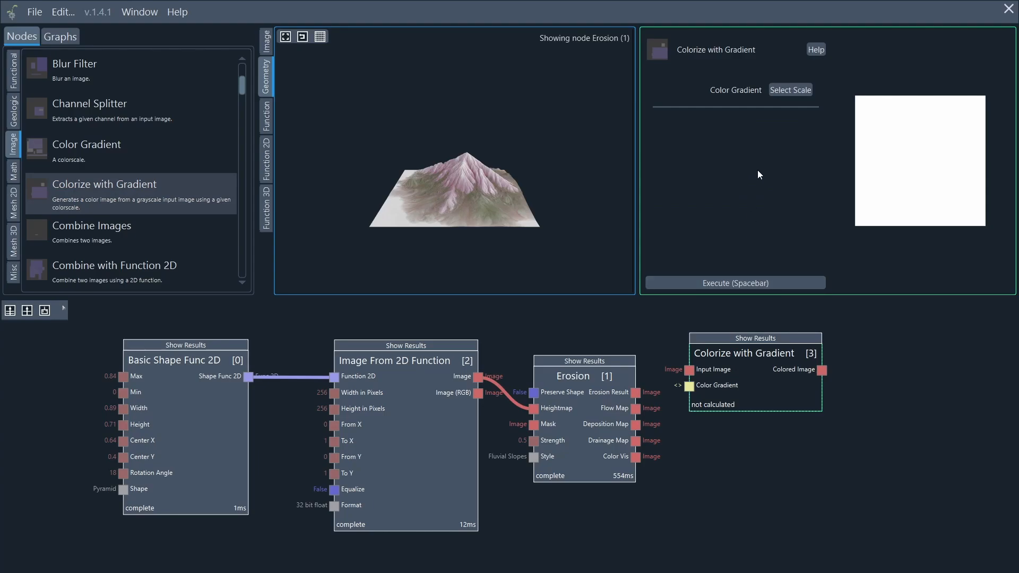
- Create gradient stops at both ends of the Colorize node's color scale and set the start stop to gray #6b6d6c
{"action": "left_click", "coordinate": [789, 91]}
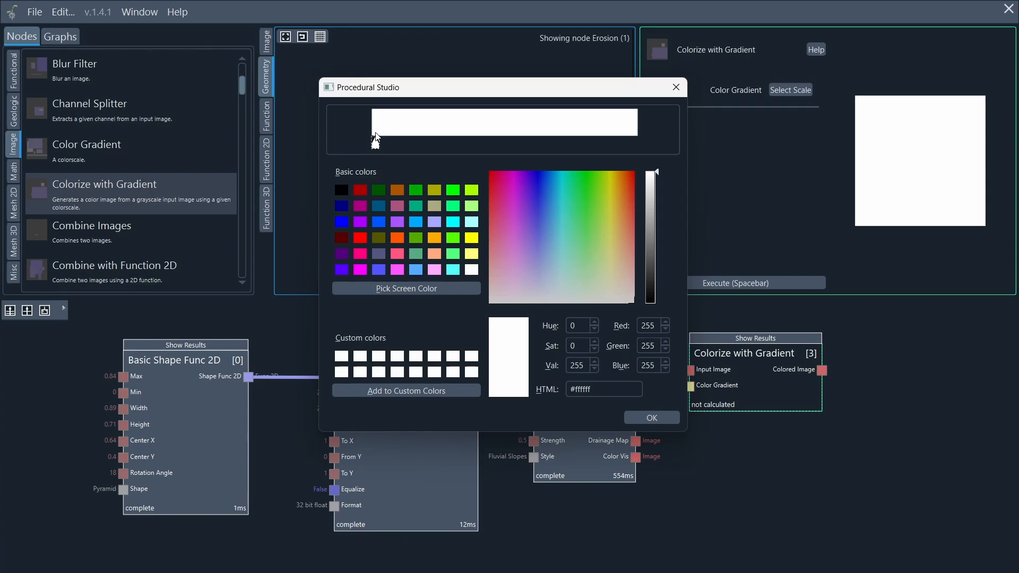
{"action": "left_click_drag", "start_coordinate": [376, 139], "coordinate": [632, 130]}
{"action": "left_click_drag", "start_coordinate": [572, 288], "coordinate": [576, 300]}
{"action": "left_click_drag", "start_coordinate": [658, 172], "coordinate": [659, 251]}
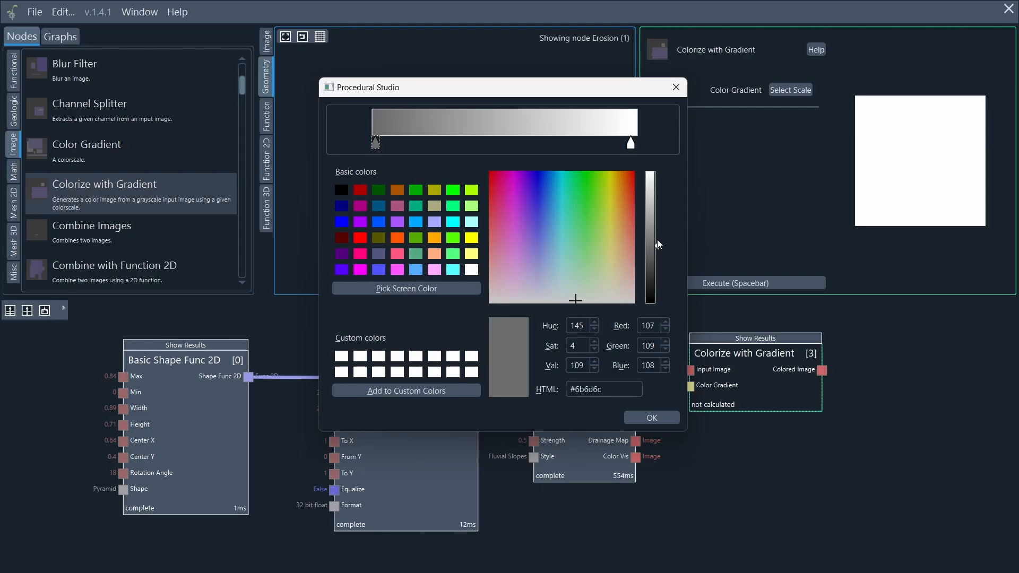
- Set the gradient's end stop to dark gray #363636 and accept the color scale
{"action": "left_click", "coordinate": [632, 146]}
{"action": "left_click", "coordinate": [601, 298]}
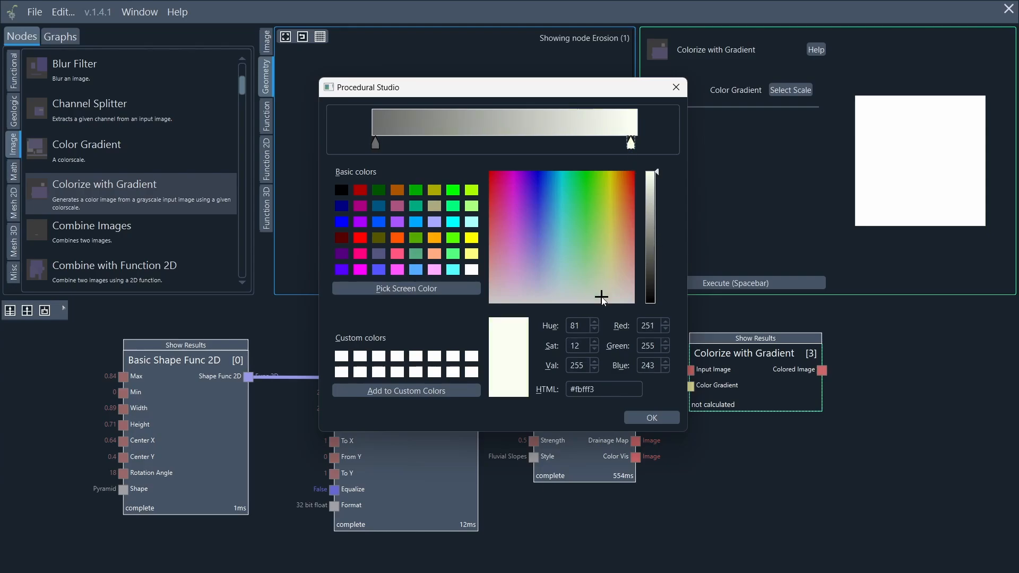
{"action": "left_click_drag", "start_coordinate": [601, 298], "coordinate": [603, 307]}
{"action": "left_click_drag", "start_coordinate": [658, 175], "coordinate": [656, 279]}
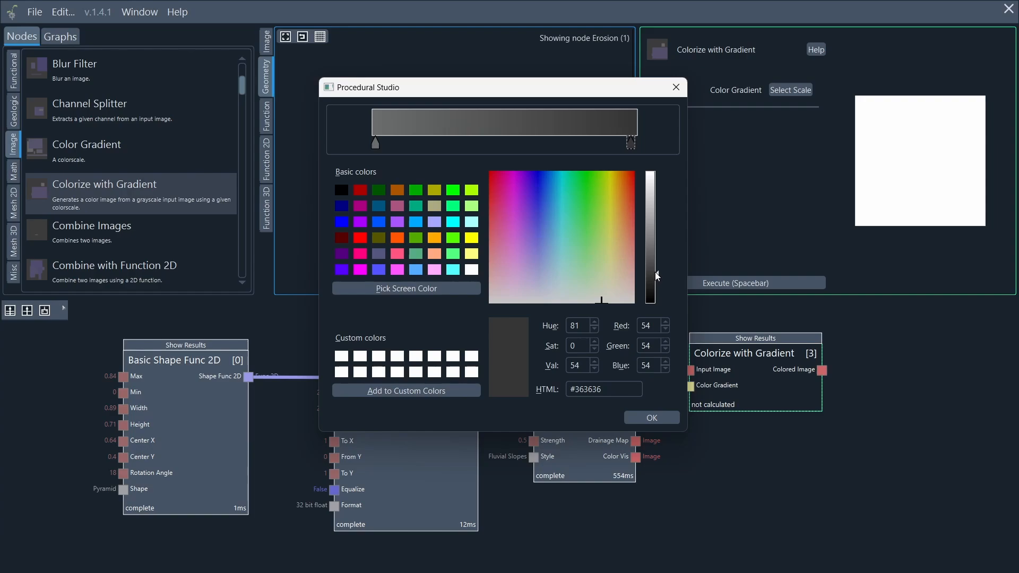
{"action": "left_click", "coordinate": [632, 138]}
{"action": "left_click", "coordinate": [652, 418]}
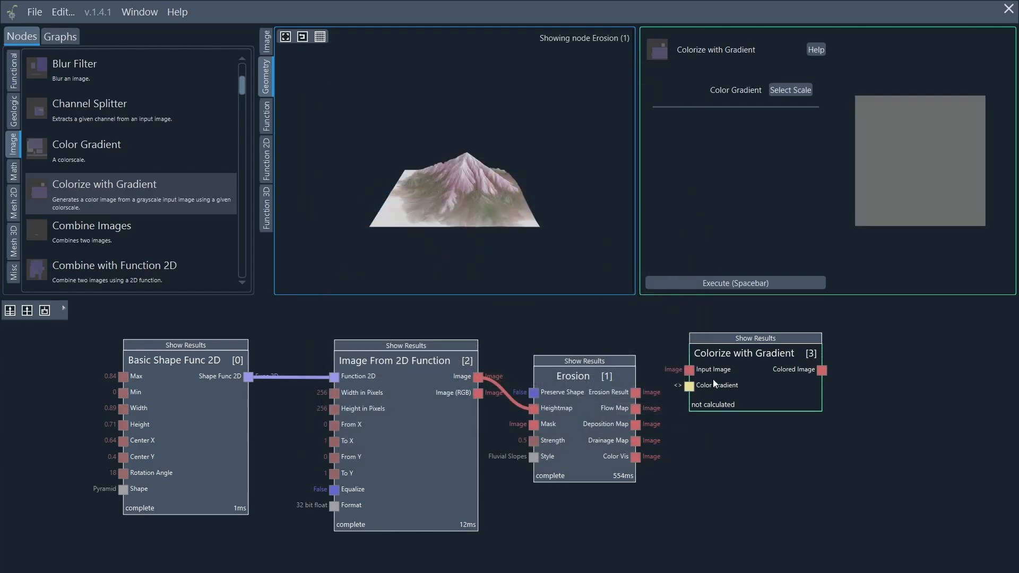
- Connect Erosion's Flow Map output to the Colorize node's Input Image and move the node up and away from Erosion
{"action": "left_click_drag", "start_coordinate": [734, 371], "coordinate": [788, 375]}
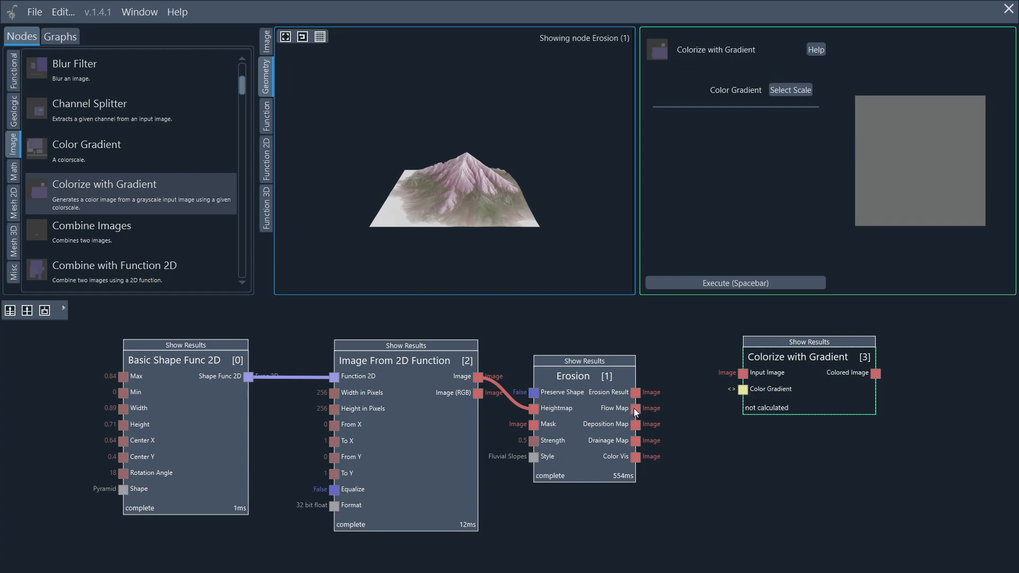
{"action": "left_click_drag", "start_coordinate": [633, 408], "coordinate": [740, 373]}
{"action": "left_click", "coordinate": [822, 376]}
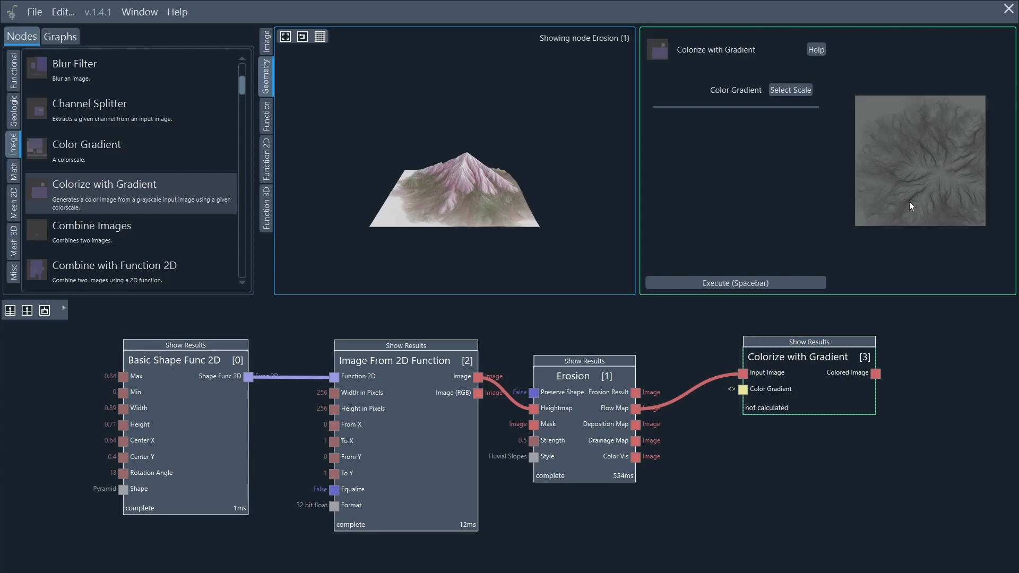
{"action": "left_click_drag", "start_coordinate": [804, 369], "coordinate": [820, 352]}
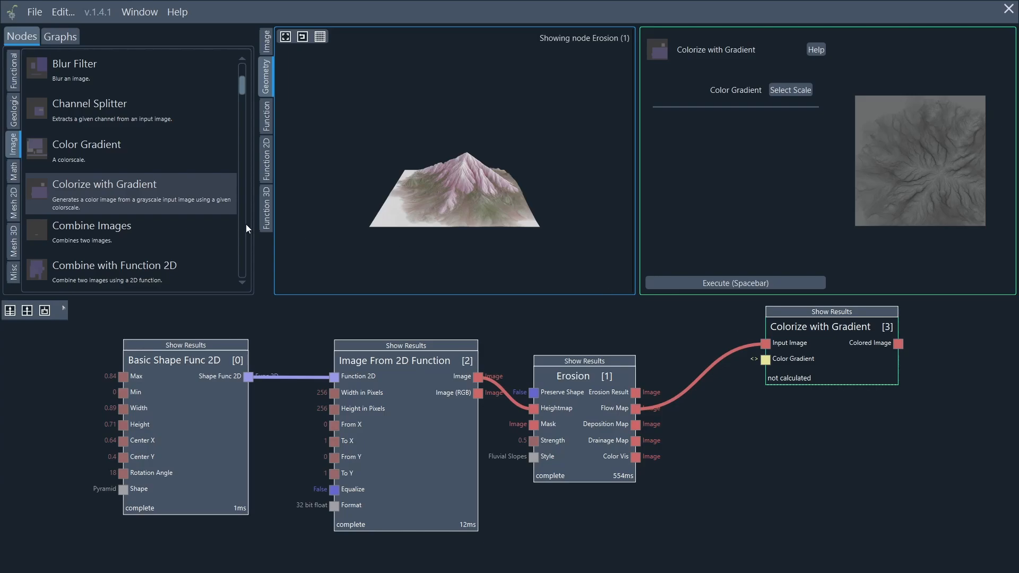
- Add a second Colorize with Gradient node below the first and give it a two-stop gradient starting with olive green #757e5e
{"action": "left_click_drag", "start_coordinate": [55, 195], "coordinate": [772, 436]}
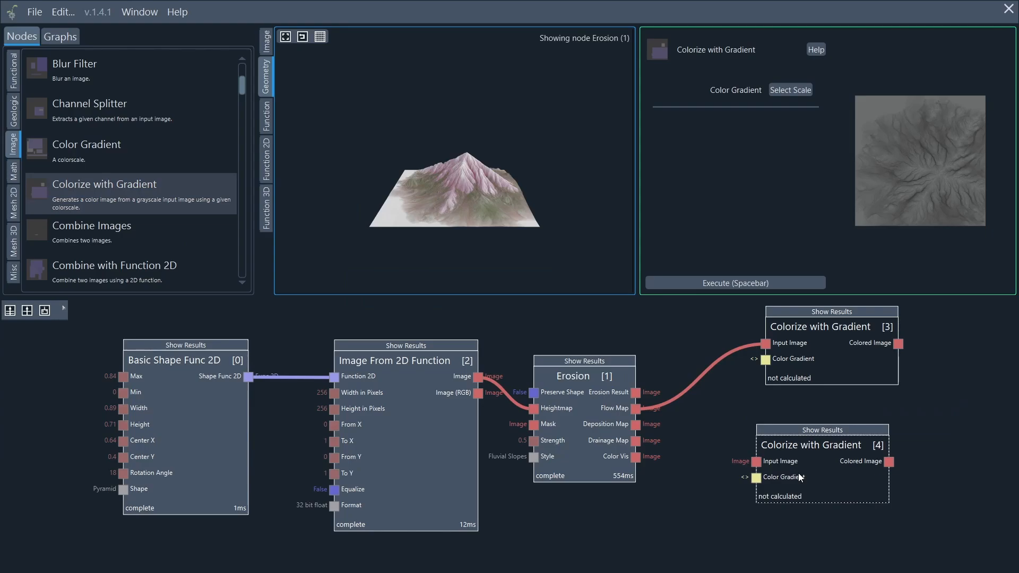
{"action": "left_click", "coordinate": [798, 472]}
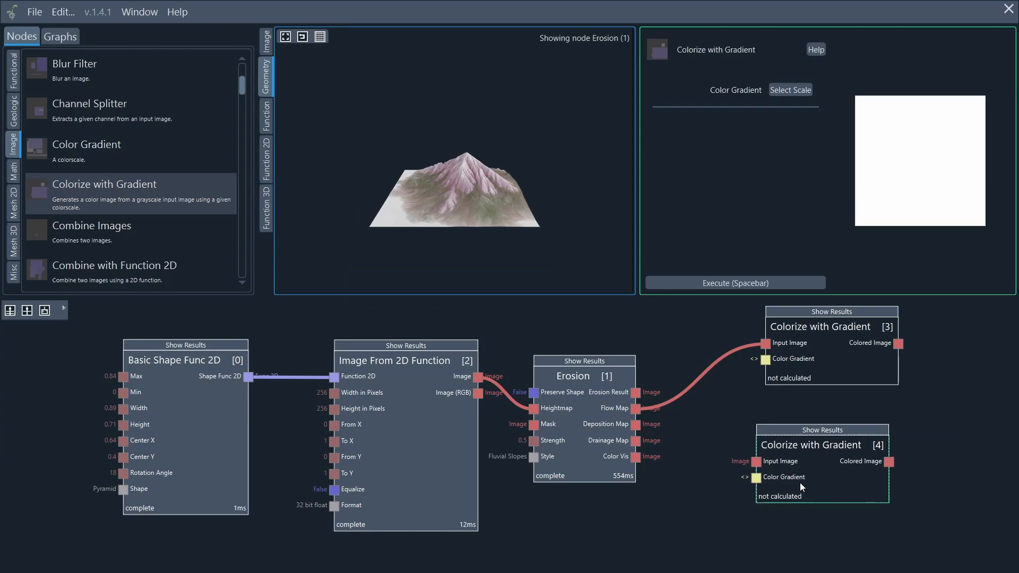
{"action": "left_click", "coordinate": [795, 90]}
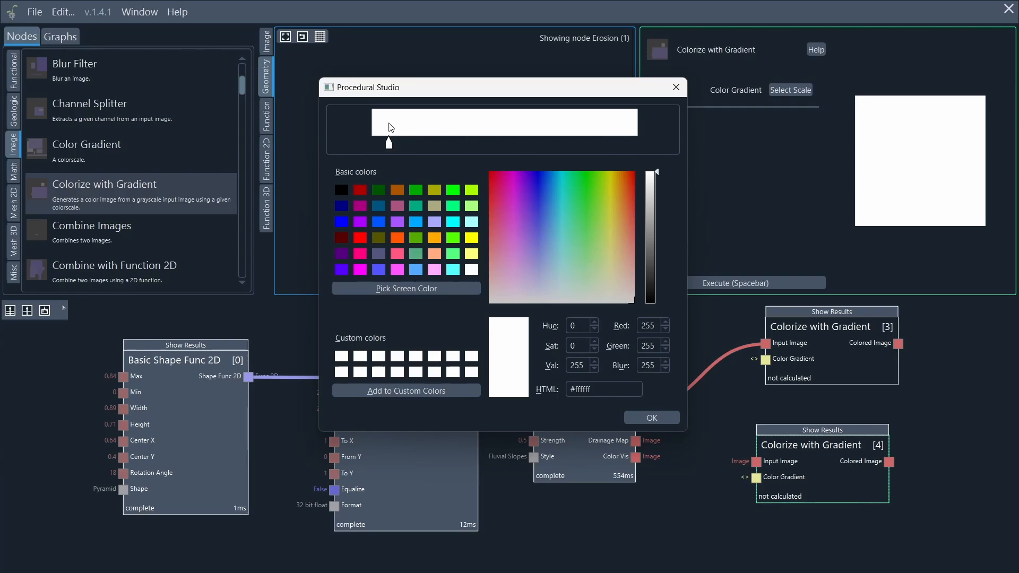
{"action": "left_click", "coordinate": [374, 124]}
{"action": "left_click", "coordinate": [628, 126]}
{"action": "left_click", "coordinate": [374, 143]}
{"action": "left_click_drag", "start_coordinate": [590, 260], "coordinate": [603, 270]}
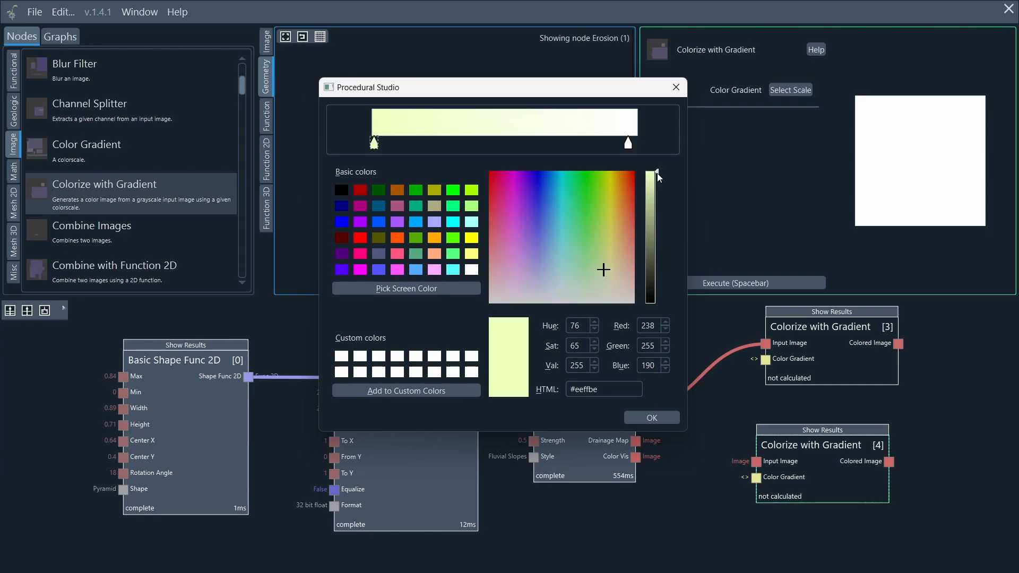
{"action": "left_click_drag", "start_coordinate": [657, 175], "coordinate": [661, 242]}
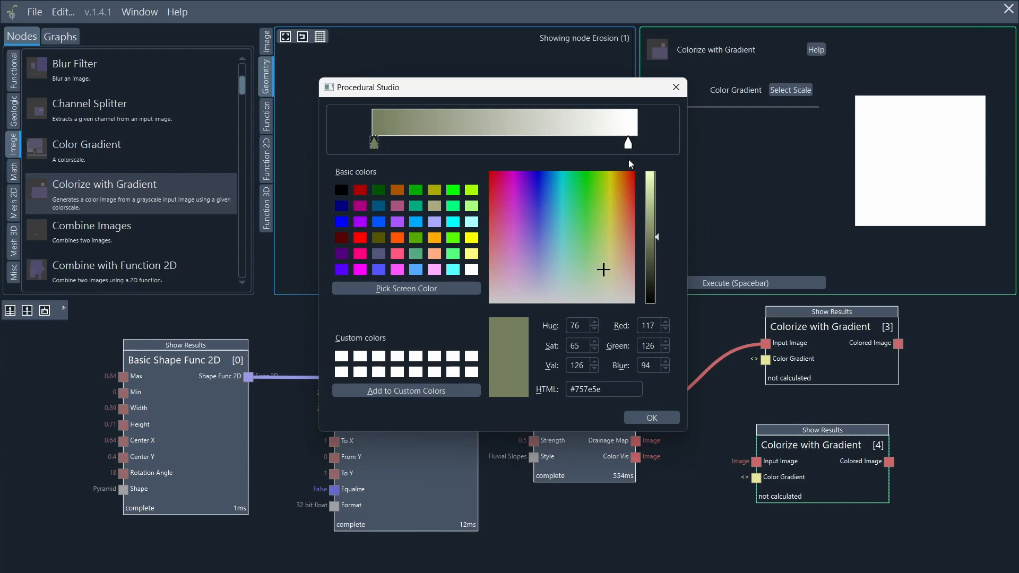
- Set the second gradient's end stop to dark olive #43442e and accept the color scale
{"action": "left_click", "coordinate": [628, 144]}
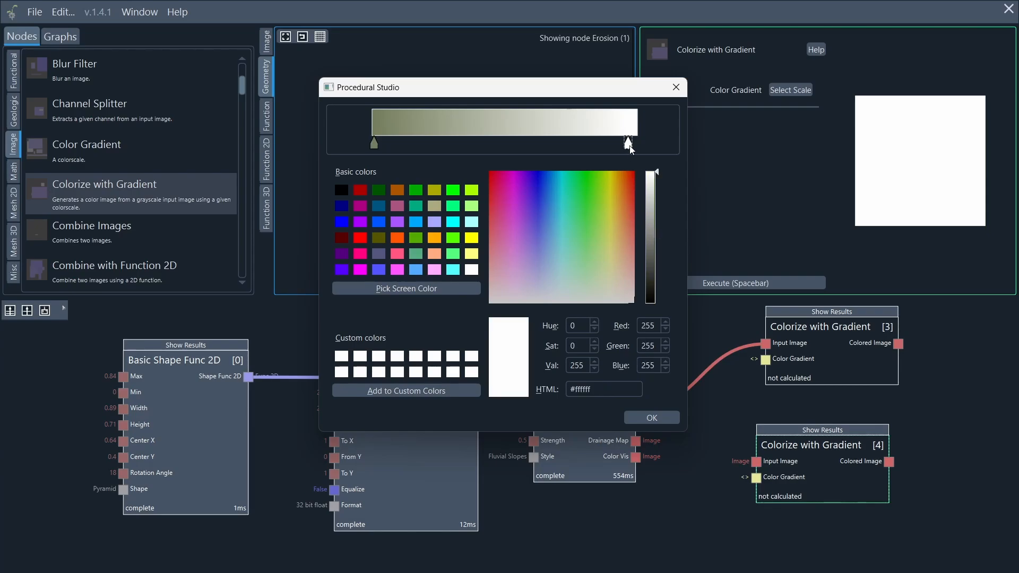
{"action": "left_click_drag", "start_coordinate": [605, 246], "coordinate": [609, 260]}
{"action": "left_click_drag", "start_coordinate": [657, 176], "coordinate": [657, 270]}
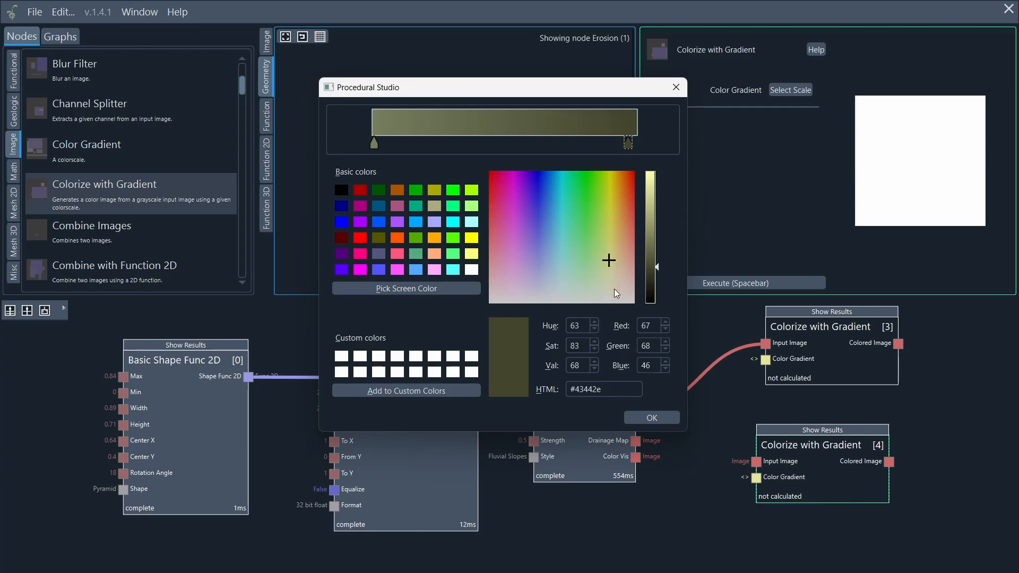
{"action": "left_click", "coordinate": [656, 418]}
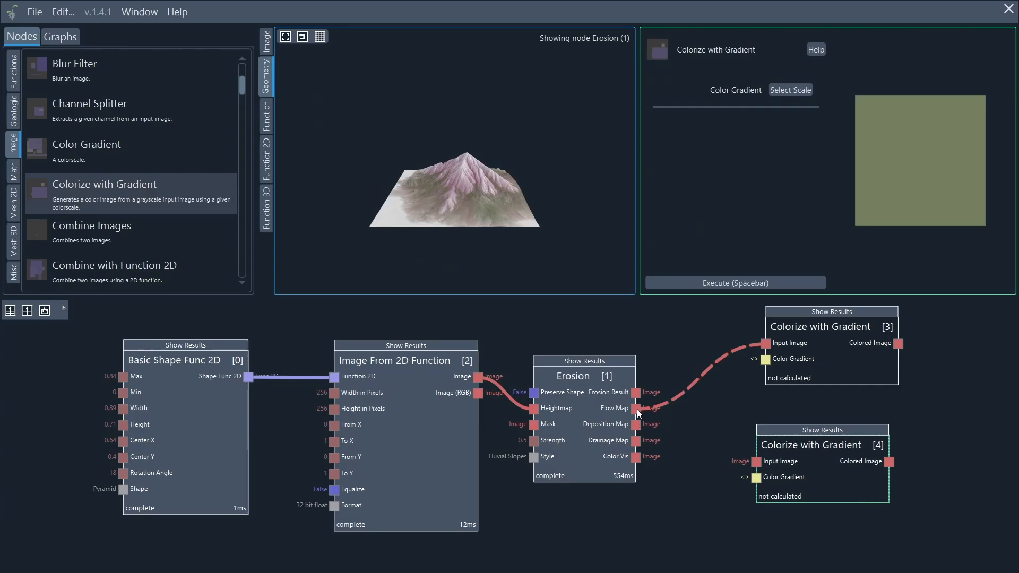
- Connect Erosion's Flow Map to the second Colorize node's Input Image and line up the first Colorize node above it
{"action": "left_click_drag", "start_coordinate": [636, 409], "coordinate": [759, 461]}
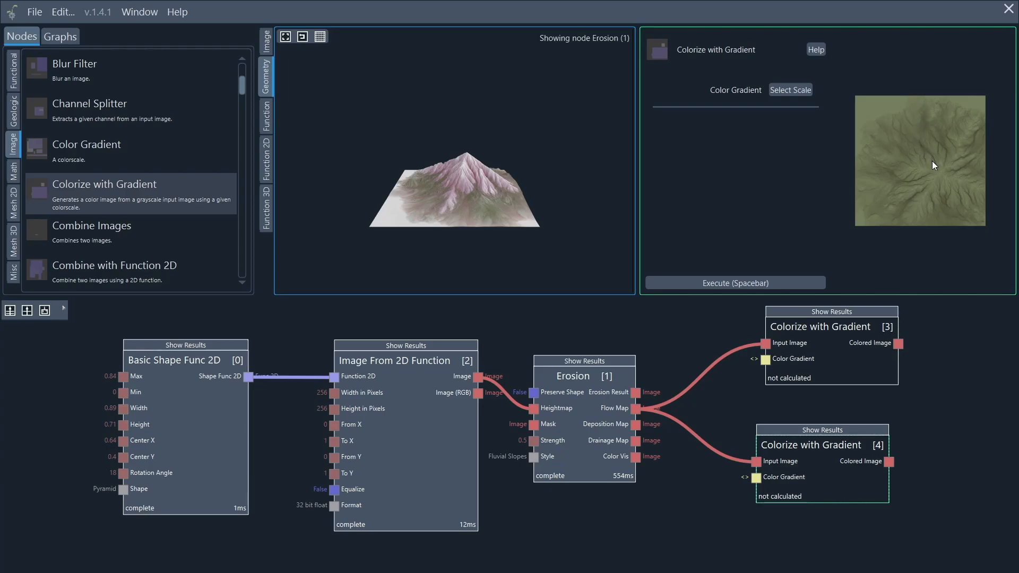
{"action": "left_click_drag", "start_coordinate": [849, 365], "coordinate": [838, 367]}
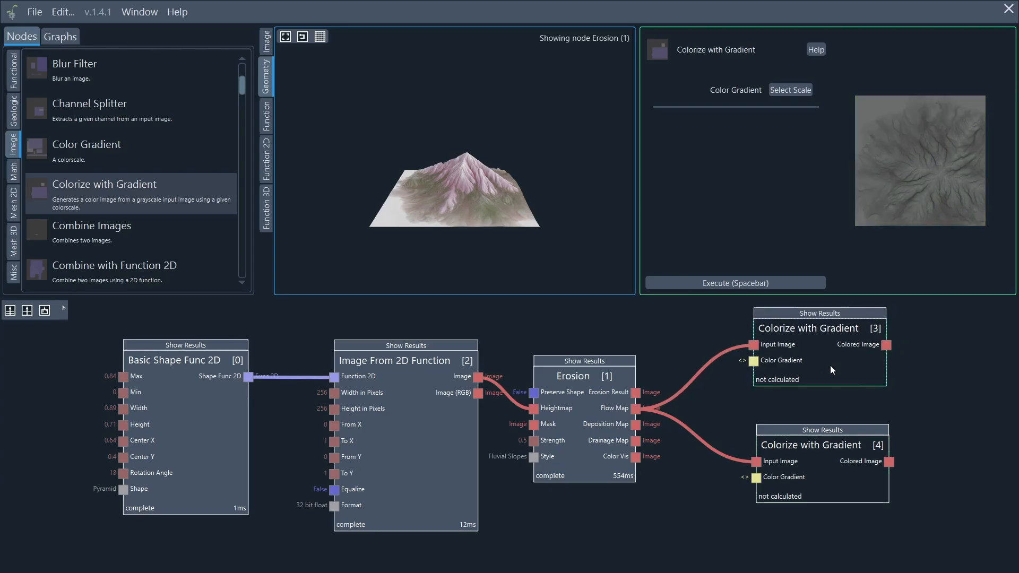
{"action": "left_click", "coordinate": [817, 470]}
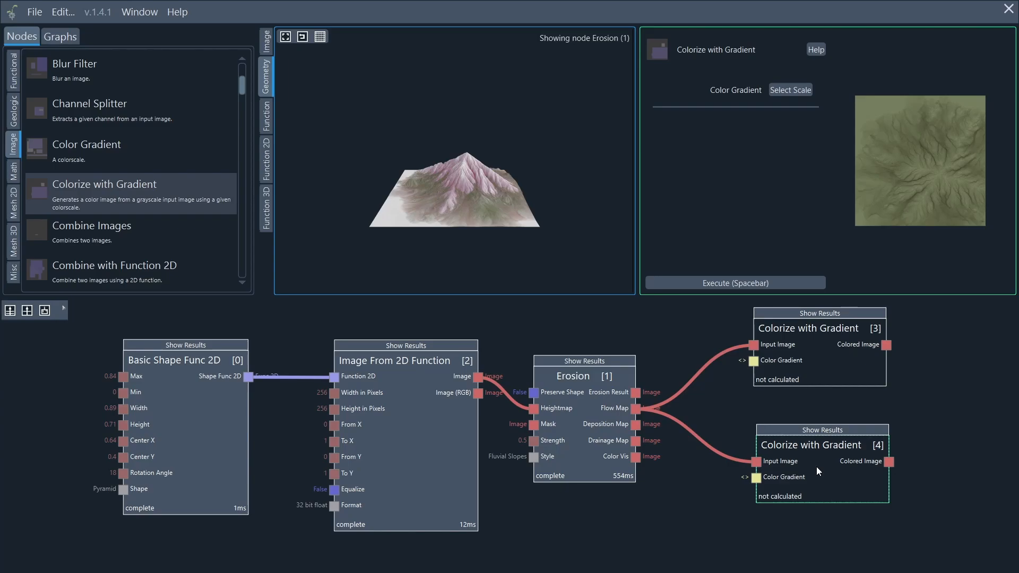
- Add a Steepness Map node to the graph below the second Colorize with Gradient node
{"action": "scroll", "coordinate": [828, 467], "scroll_direction": "down", "scroll_amount": 3}
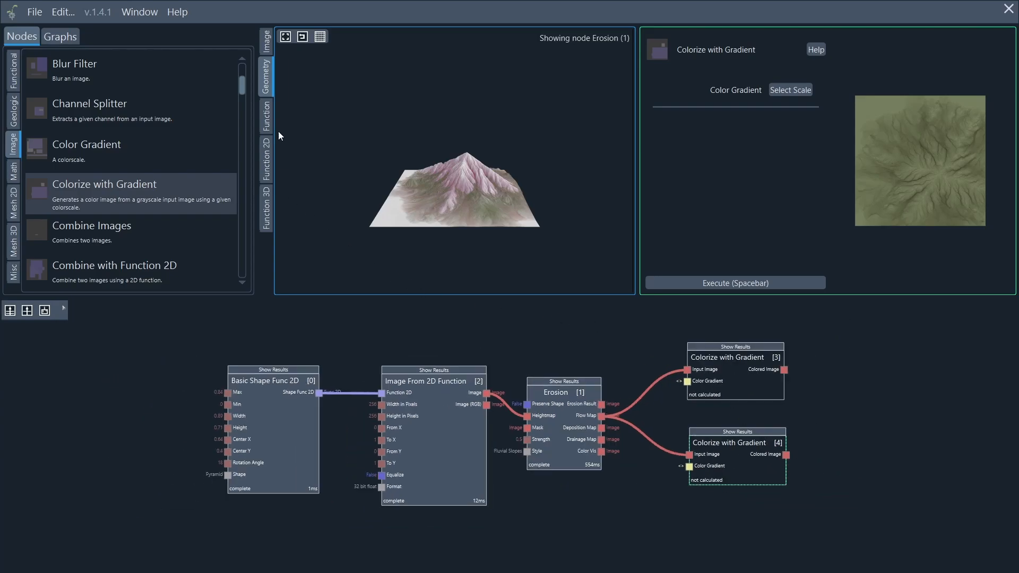
{"action": "left_click_drag", "start_coordinate": [242, 86], "coordinate": [239, 265]}
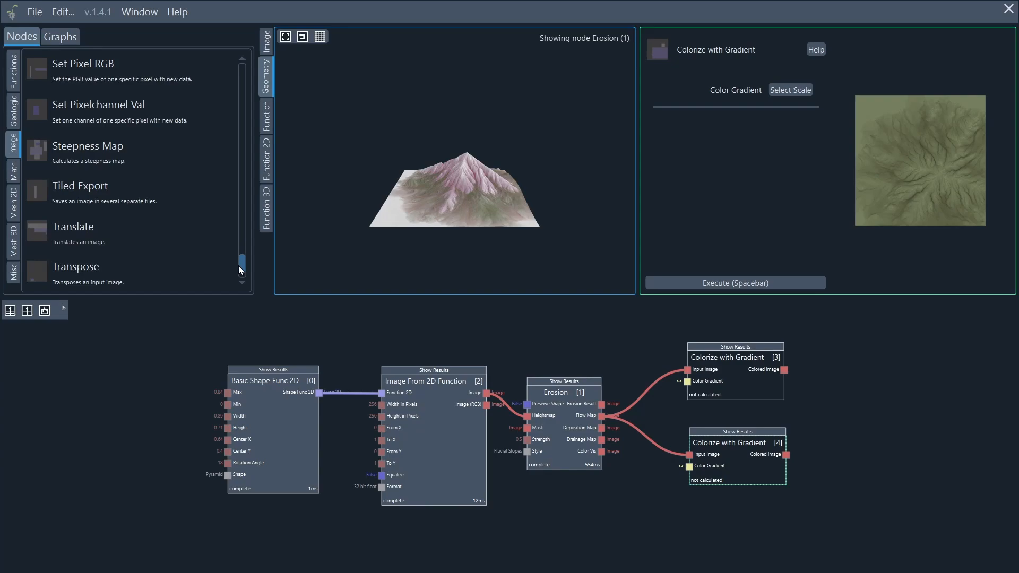
{"action": "left_click_drag", "start_coordinate": [75, 151], "coordinate": [731, 526]}
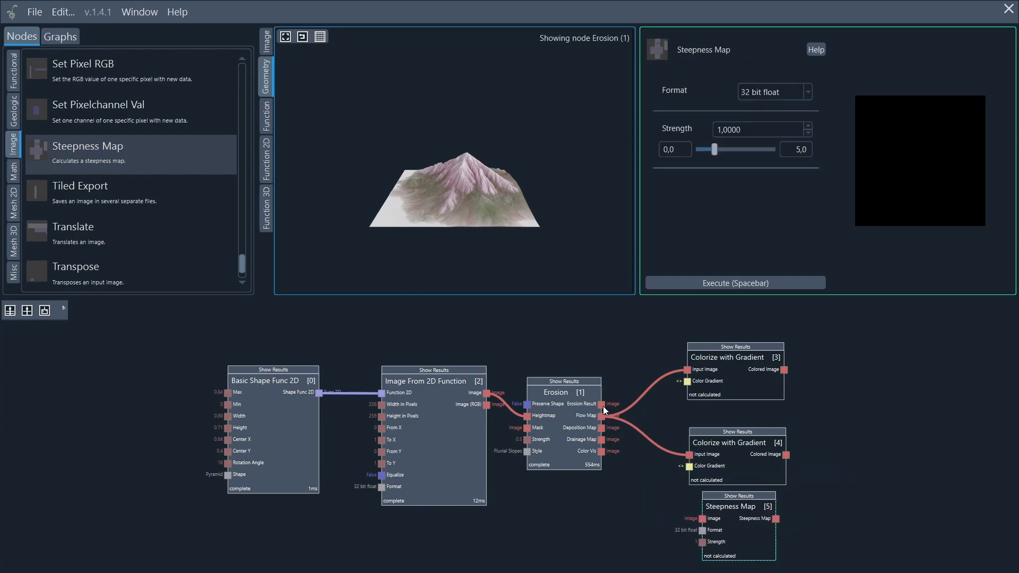
- Connect the Erosion Result output to the Steepness Map's Image input and set the map's strength to 2.8
{"action": "left_click_drag", "start_coordinate": [603, 406], "coordinate": [706, 521]}
{"action": "left_click_drag", "start_coordinate": [703, 517], "coordinate": [703, 517]}
{"action": "left_click", "coordinate": [732, 522]}
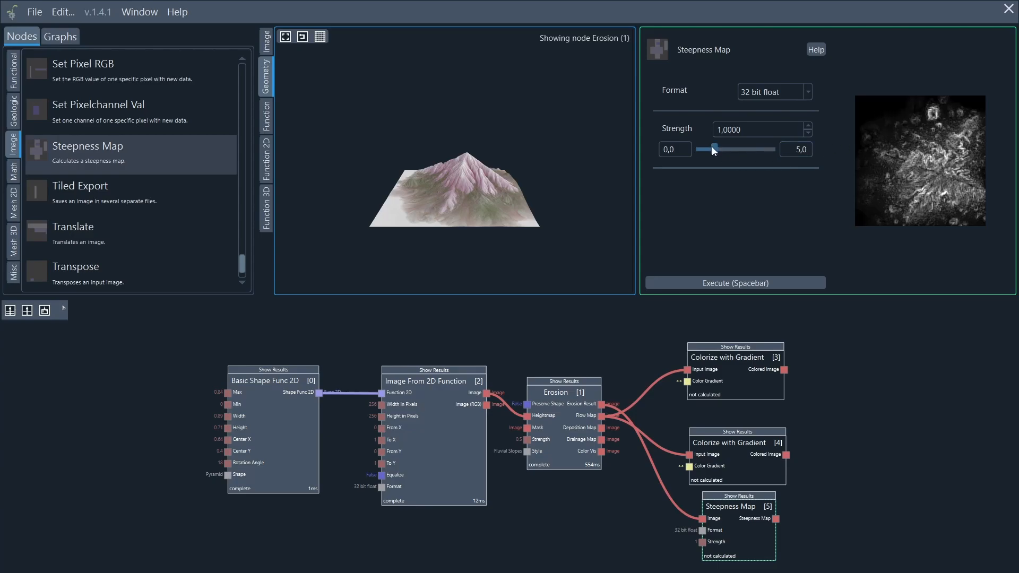
{"action": "left_click_drag", "start_coordinate": [714, 149], "coordinate": [738, 155]}
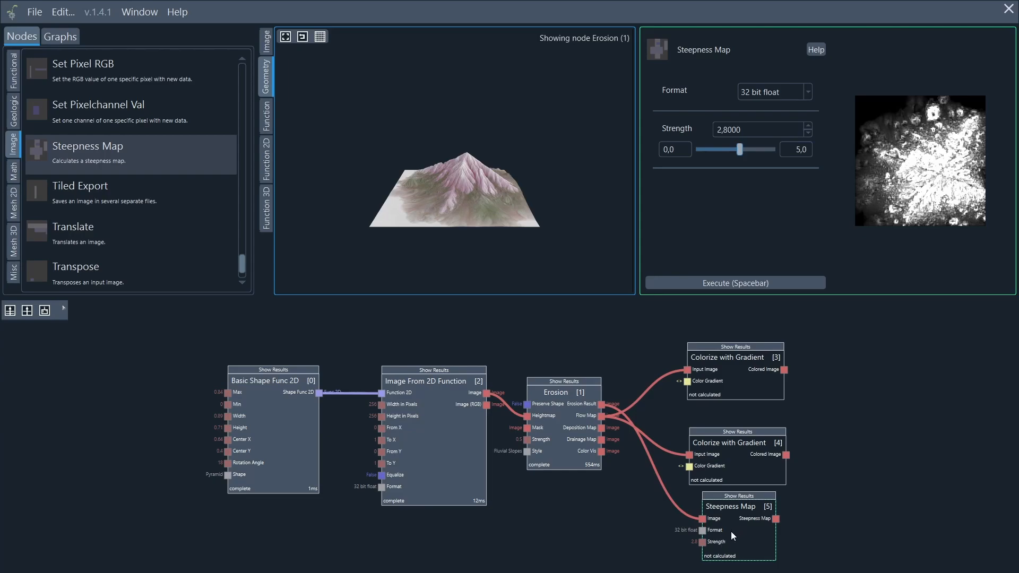
- Move the second Colorize with Gradient node up slightly, away from the Steepness Map node
{"action": "left_click", "coordinate": [727, 391]}
{"action": "left_click", "coordinate": [730, 453]}
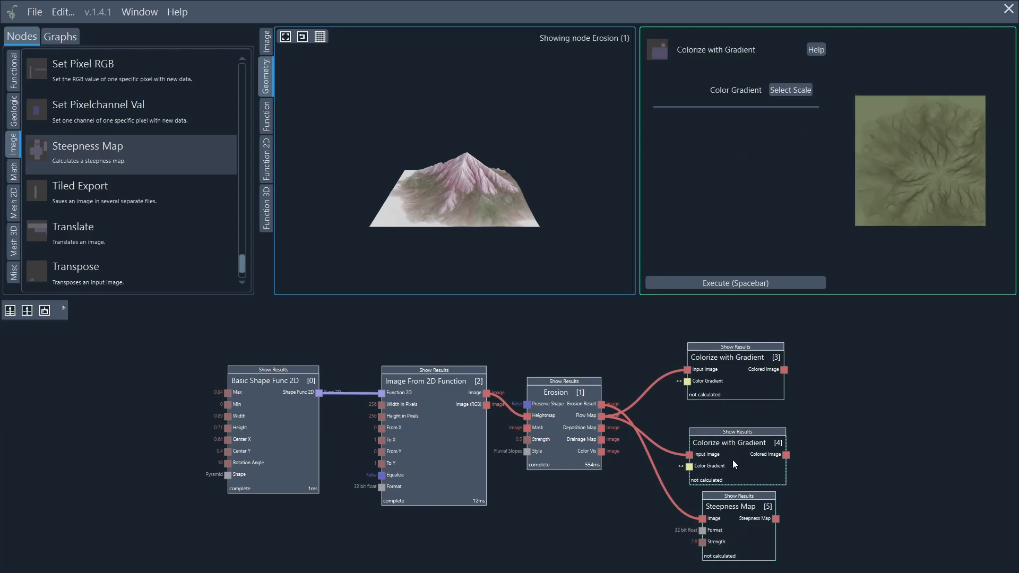
{"action": "left_click_drag", "start_coordinate": [733, 459], "coordinate": [730, 447]}
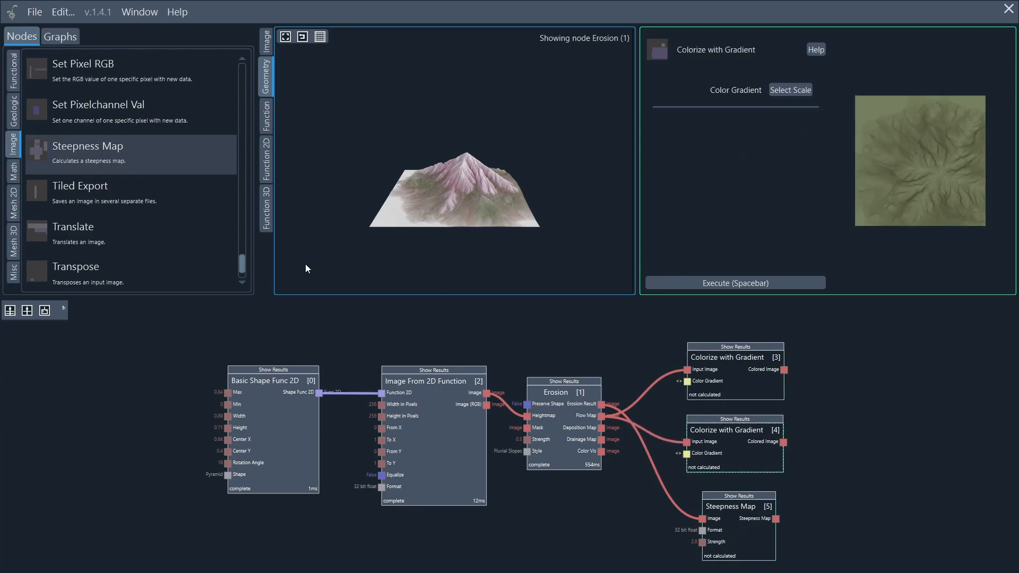
- Add a Selector node and connect the first Colorize node's Colored Image to input A and the second's to input B
{"action": "scroll", "coordinate": [134, 182], "scroll_direction": "up", "scroll_amount": 5}
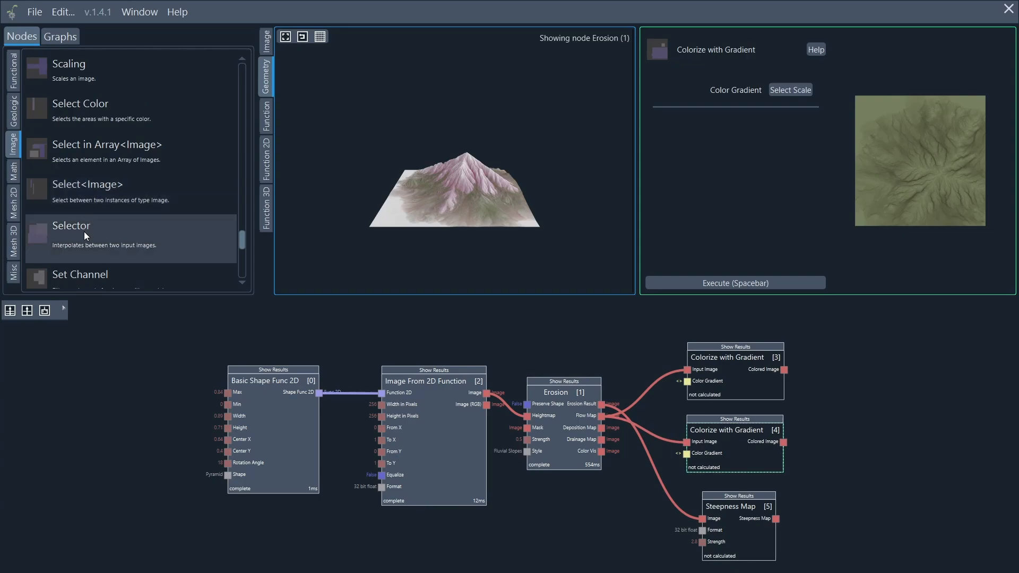
{"action": "left_click_drag", "start_coordinate": [63, 237], "coordinate": [877, 412]}
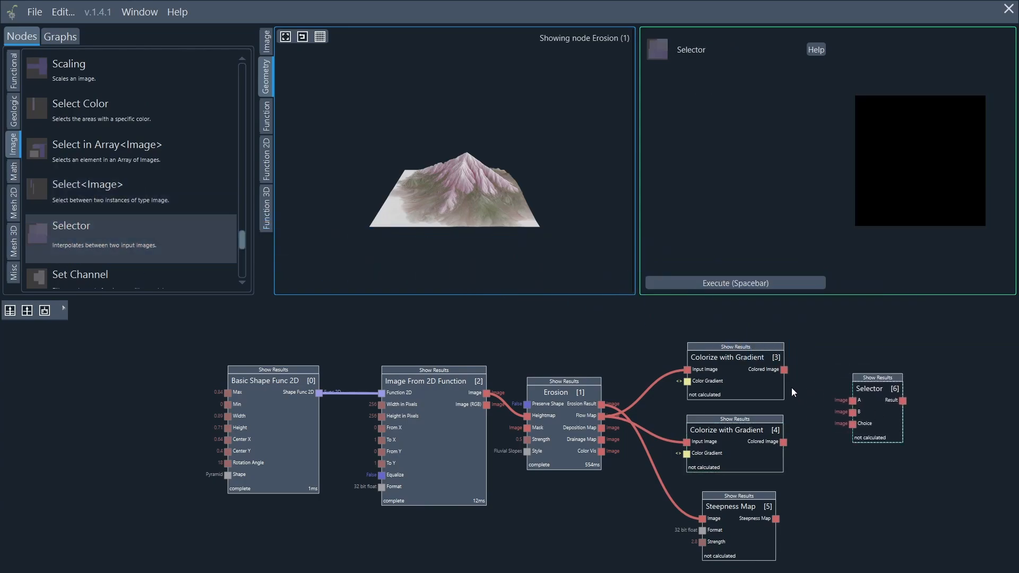
{"action": "left_click_drag", "start_coordinate": [784, 370], "coordinate": [854, 413]}
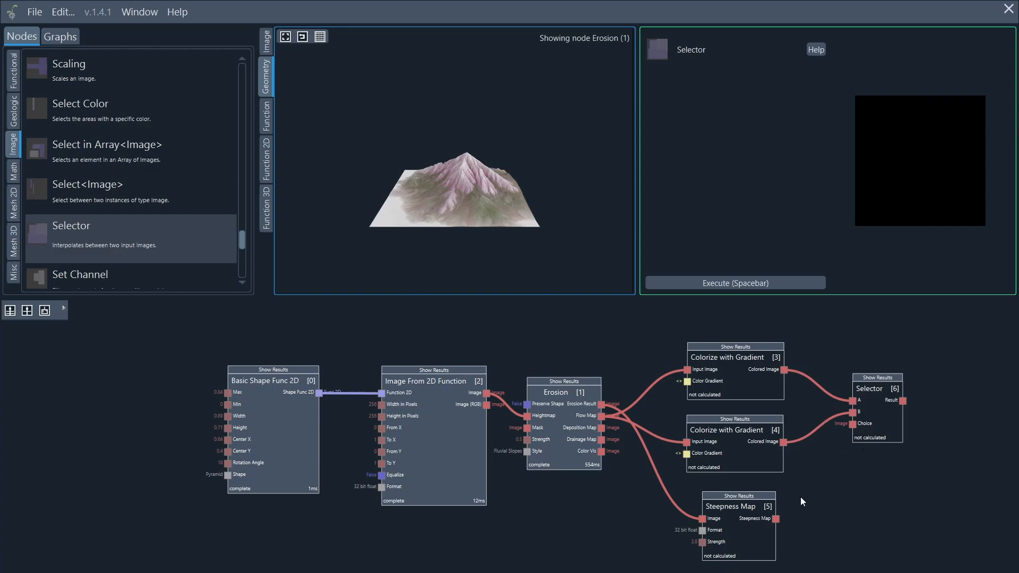
- Connect the Steepness Map output to the Selector's Choice input and execute the Selector node
{"action": "left_click_drag", "start_coordinate": [775, 519], "coordinate": [853, 425]}
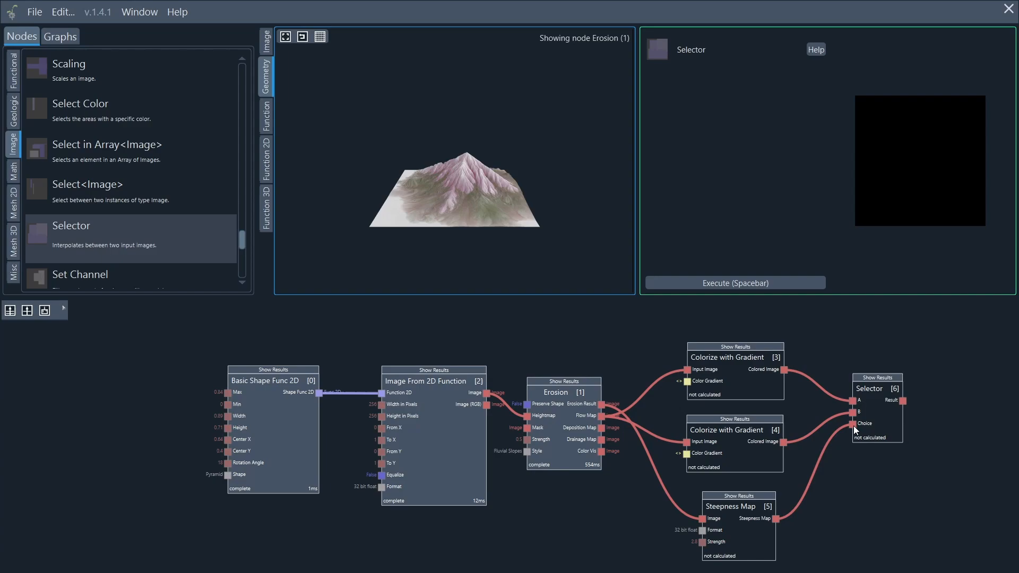
{"action": "left_click", "coordinate": [883, 423]}
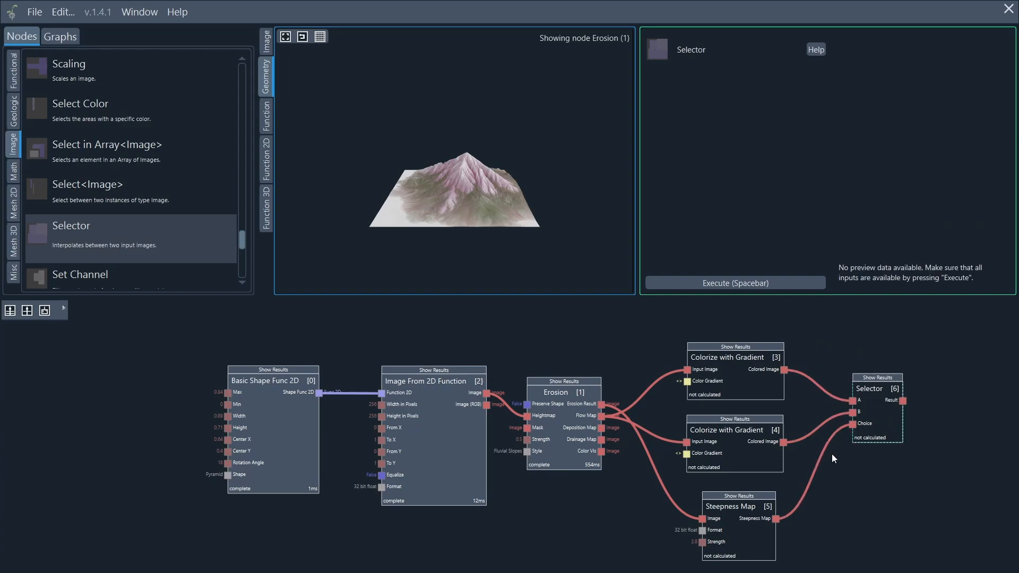
{"action": "left_click", "coordinate": [737, 287]}
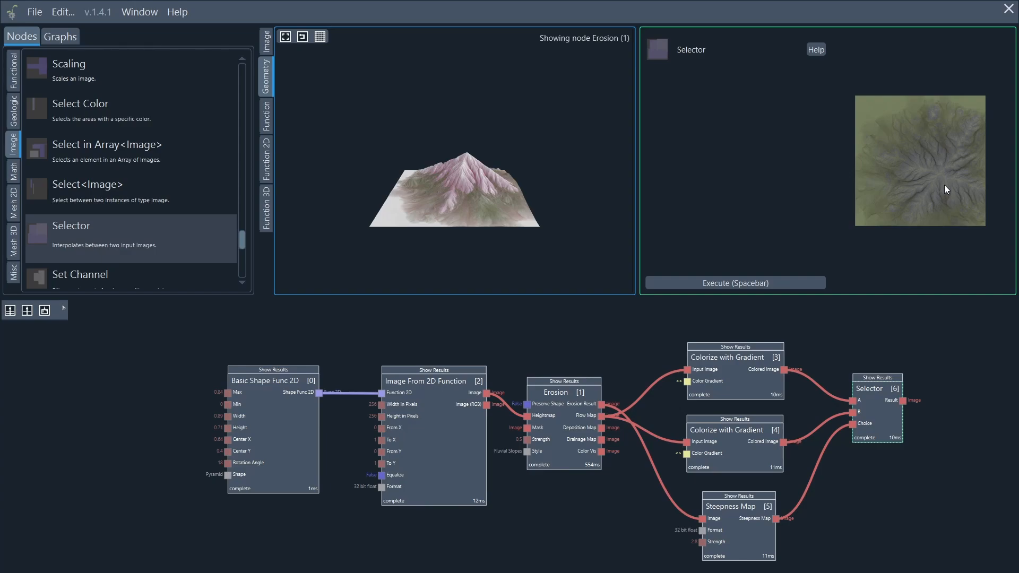
- Inspect the eroded terrain in 3D, then show the Selector node's result in the viewer
{"action": "left_click_drag", "start_coordinate": [375, 153], "coordinate": [501, 289]}
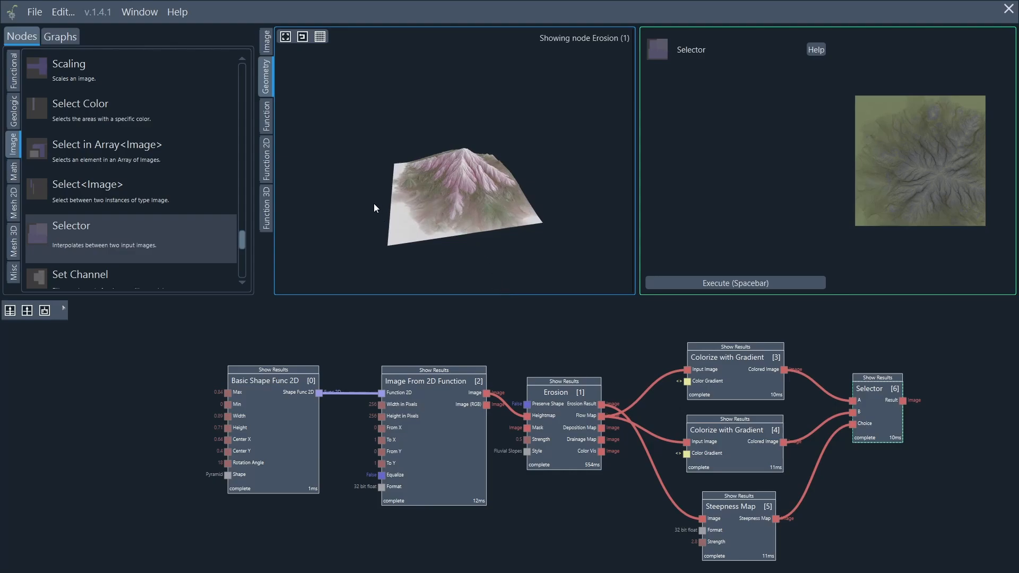
{"action": "left_click_drag", "start_coordinate": [374, 202], "coordinate": [499, 195]}
{"action": "scroll", "coordinate": [485, 186], "scroll_direction": "up", "scroll_amount": 3}
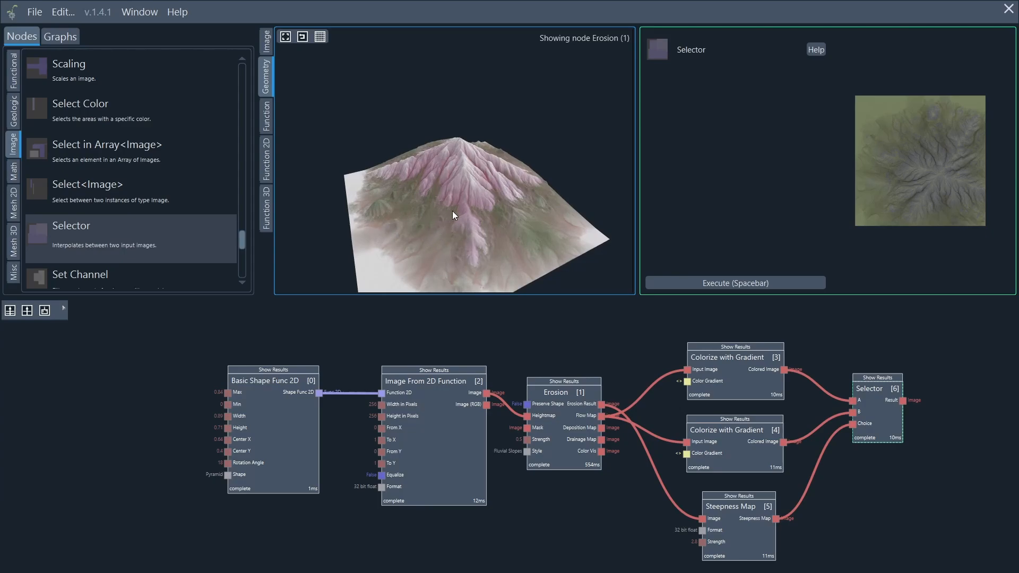
{"action": "scroll", "coordinate": [454, 215], "scroll_direction": "down", "scroll_amount": 2}
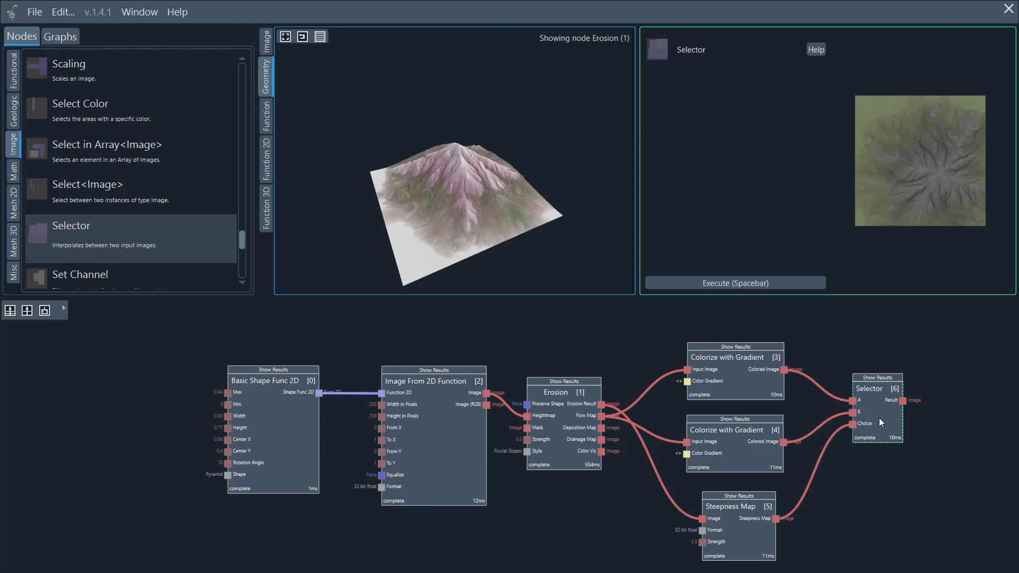
{"action": "left_click", "coordinate": [879, 379]}
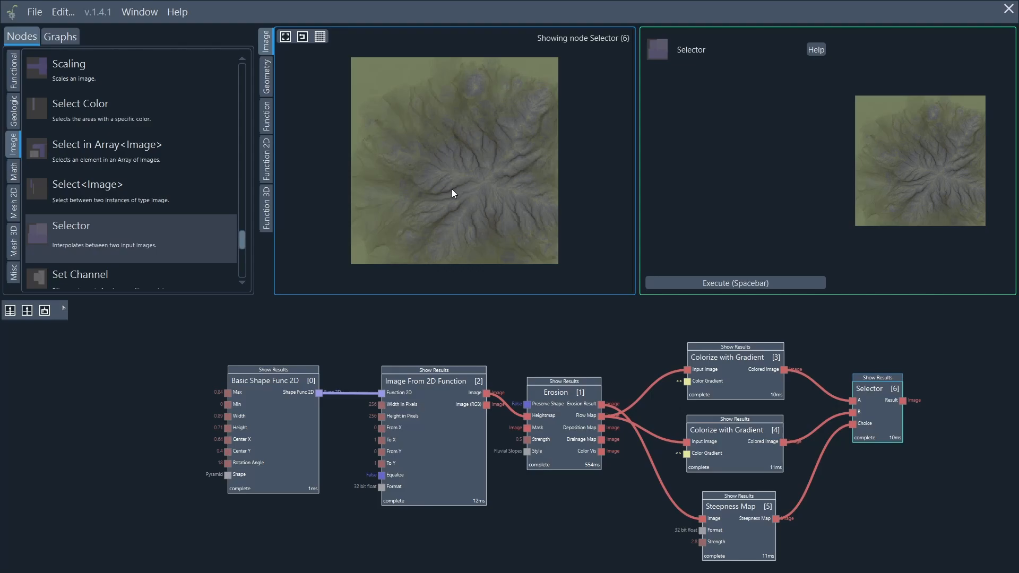
- Add a Textured Terrain node from the geologic nodes and place it beyond the Selector node
{"action": "left_click", "coordinate": [15, 118]}
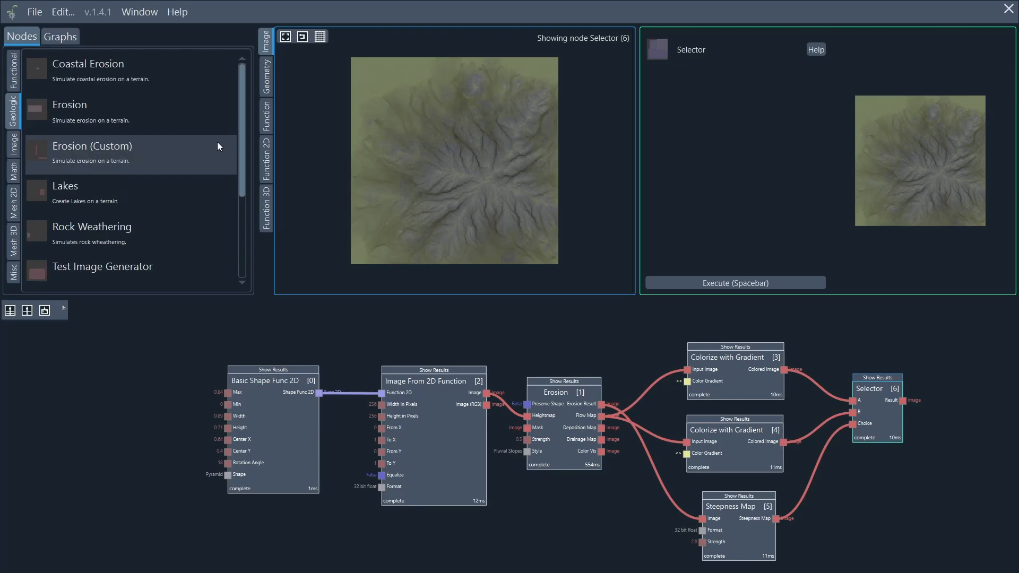
{"action": "left_click_drag", "start_coordinate": [242, 130], "coordinate": [246, 198]}
{"action": "left_click_drag", "start_coordinate": [78, 189], "coordinate": [950, 357]}
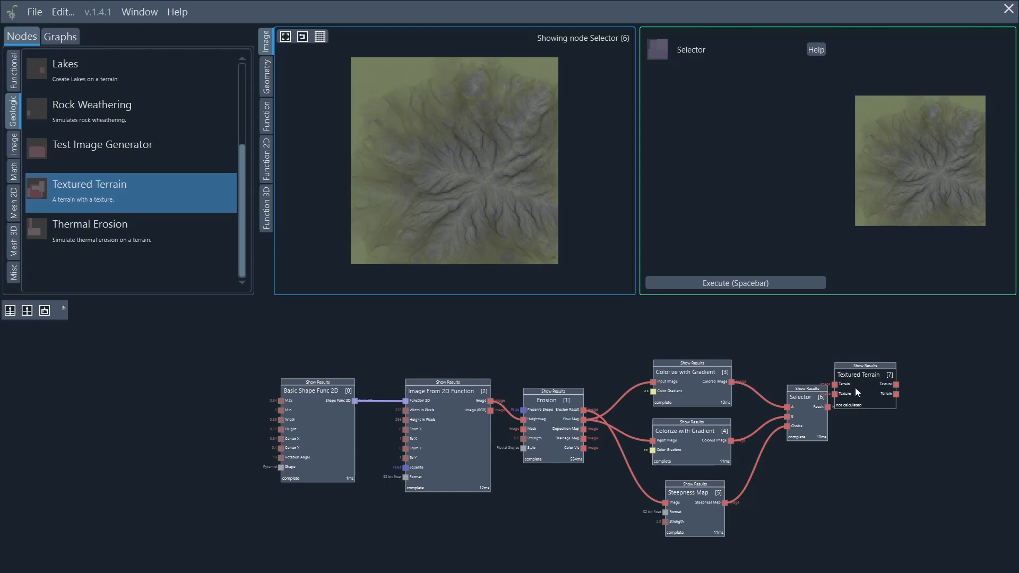
{"action": "left_click_drag", "start_coordinate": [856, 392], "coordinate": [897, 436]}
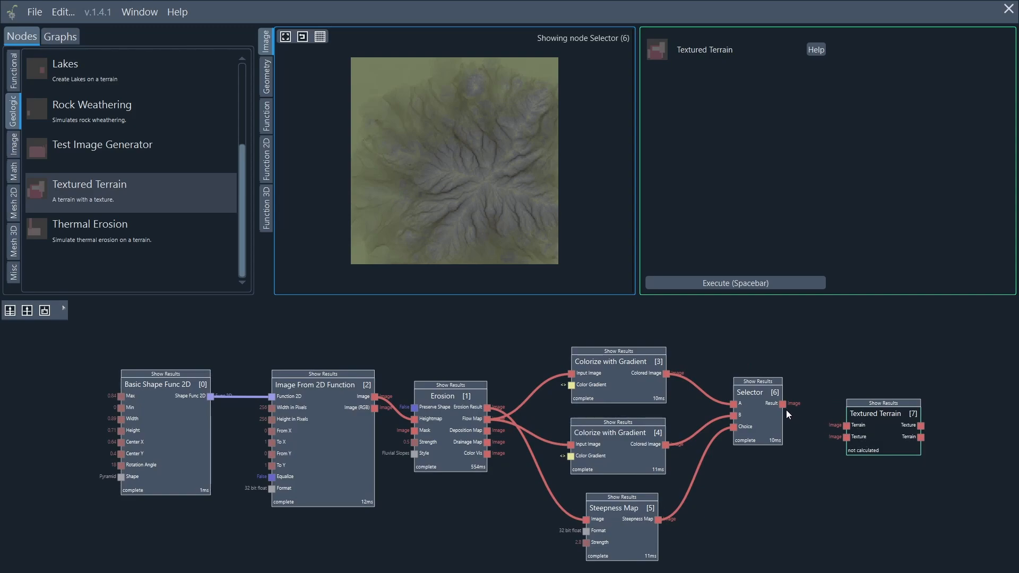
- Connect the Selector's Result to the Textured Terrain's Texture input and the Erosion Result to its Terrain input
{"action": "left_click_drag", "start_coordinate": [783, 403], "coordinate": [823, 427]}
{"action": "left_click_drag", "start_coordinate": [848, 438], "coordinate": [848, 438]}
{"action": "left_click_drag", "start_coordinate": [486, 408], "coordinate": [848, 425]}
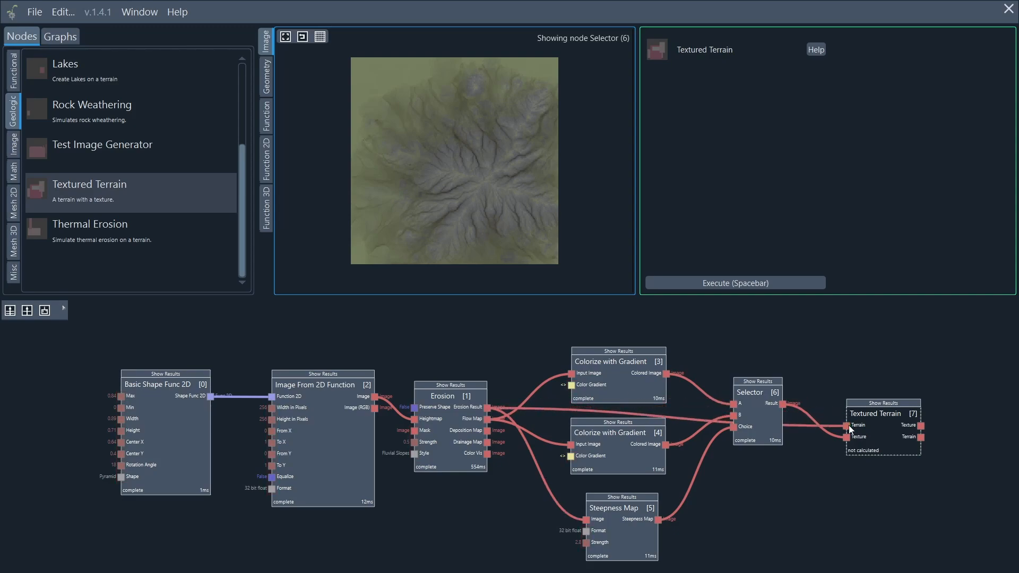
- Execute the Textured Terrain node and check its 3D preview
{"action": "left_click", "coordinate": [888, 431]}
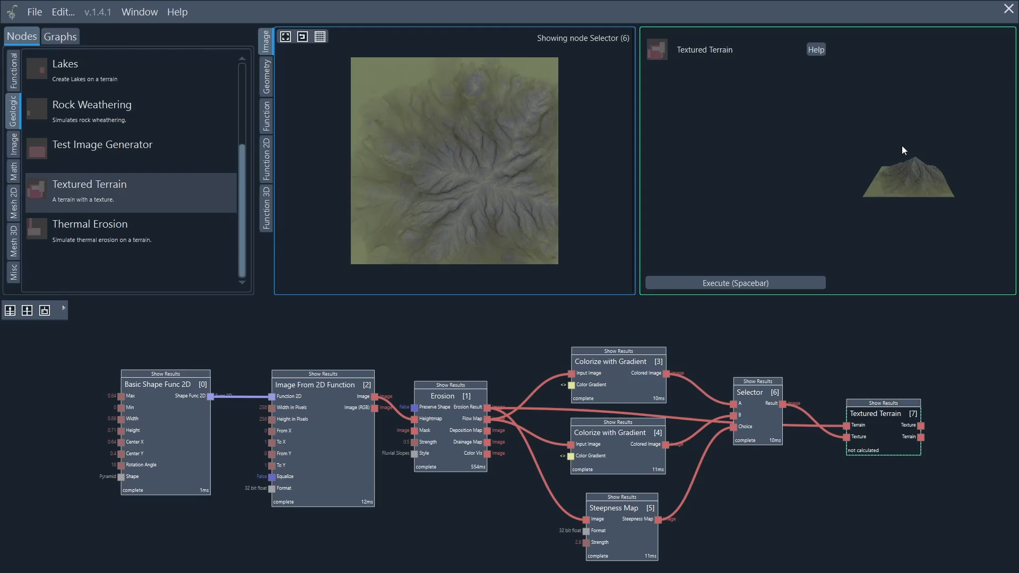
{"action": "scroll", "coordinate": [909, 196], "scroll_direction": "up", "scroll_amount": 3}
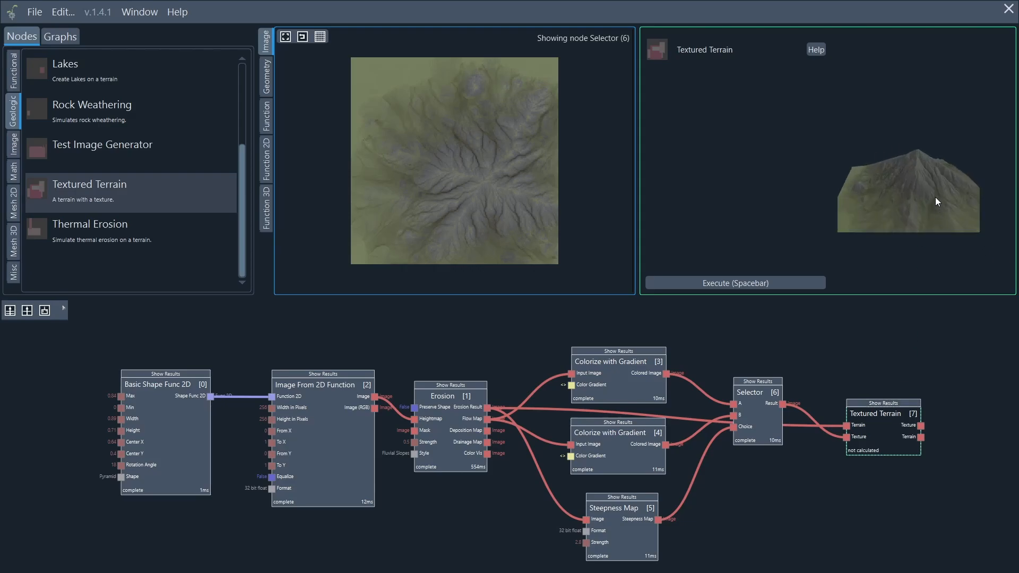
{"action": "left_click_drag", "start_coordinate": [935, 197], "coordinate": [890, 197]}
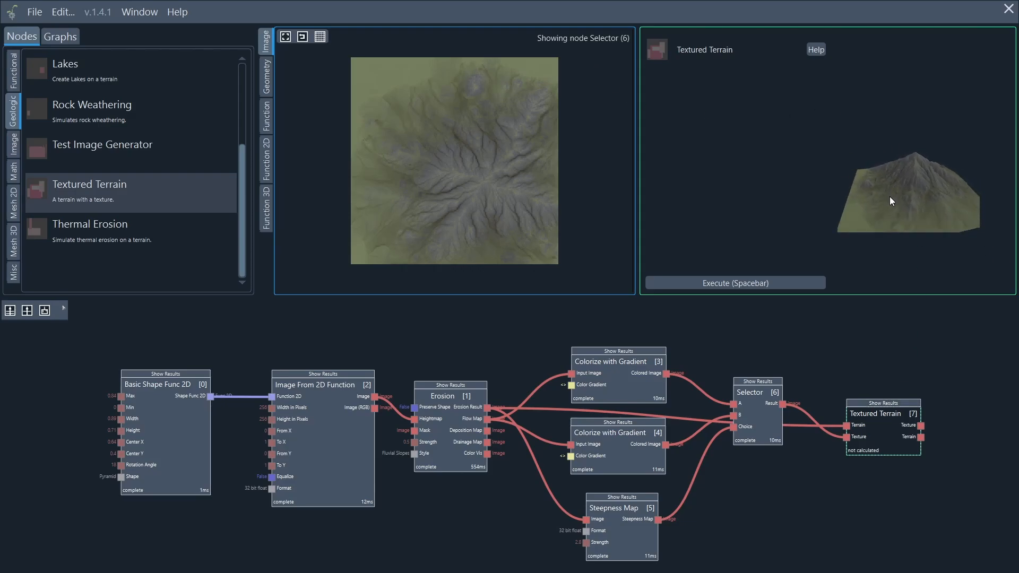
{"action": "left_click", "coordinate": [718, 284]}
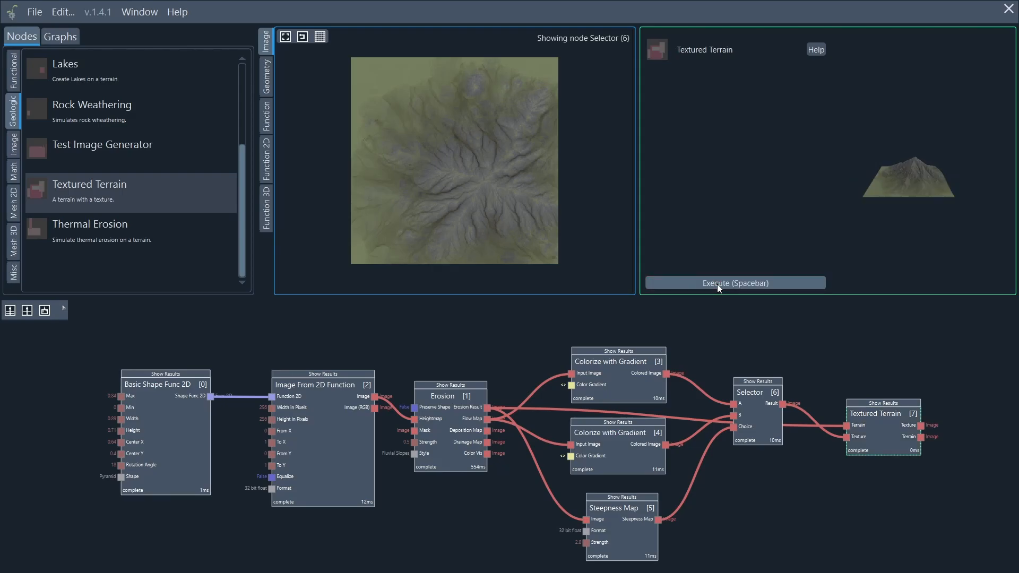
- Show the Textured Terrain node's result in the viewer and examine the colored mountain from several angles and distances
{"action": "left_click", "coordinate": [889, 404]}
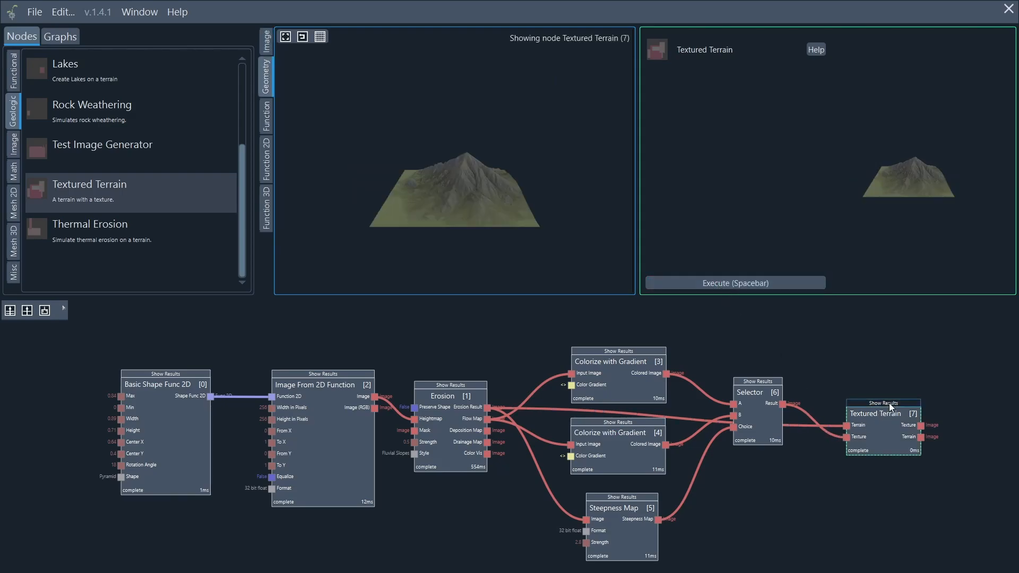
{"action": "left_click_drag", "start_coordinate": [583, 152], "coordinate": [628, 198]}
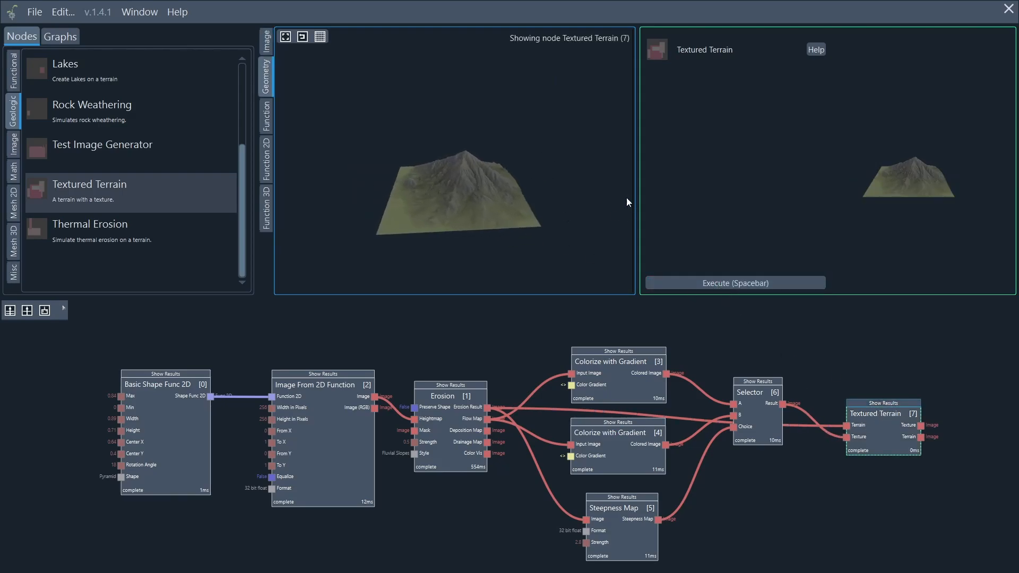
{"action": "left_click_drag", "start_coordinate": [400, 141], "coordinate": [614, 204]}
{"action": "left_click_drag", "start_coordinate": [392, 168], "coordinate": [470, 176]}
{"action": "scroll", "coordinate": [469, 178], "scroll_direction": "up", "scroll_amount": 3}
{"action": "scroll", "coordinate": [470, 176], "scroll_direction": "up", "scroll_amount": 2}
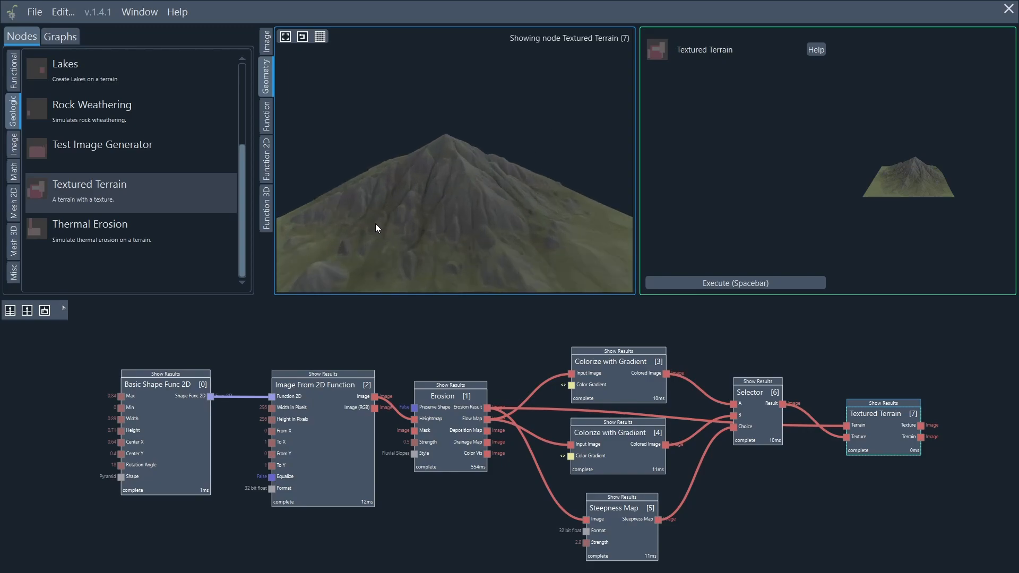
{"action": "left_click_drag", "start_coordinate": [378, 223], "coordinate": [462, 183]}
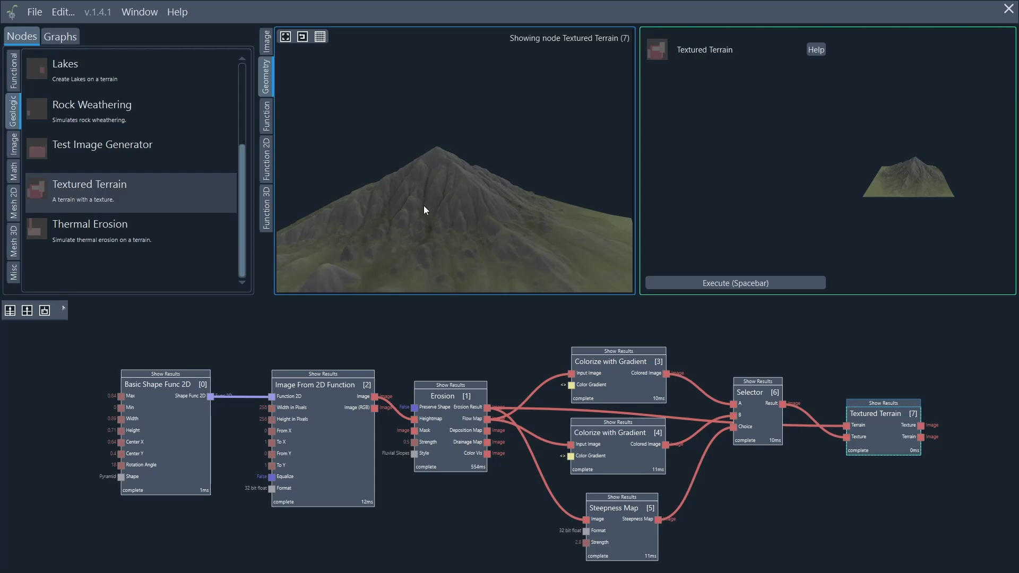
{"action": "left_click_drag", "start_coordinate": [512, 212], "coordinate": [321, 269]}
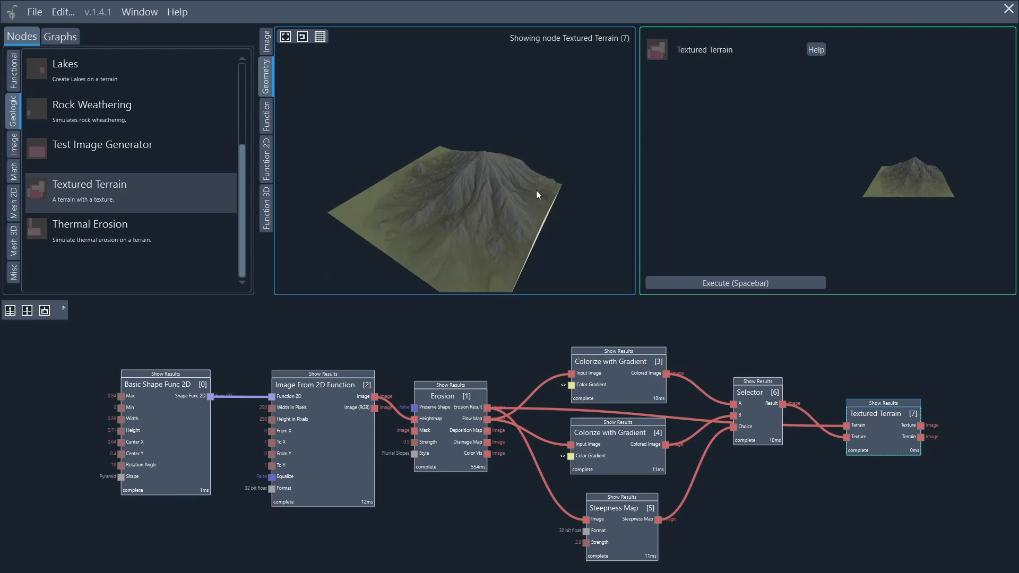
- Open the terrain view in a separate window, widen it, inspect the textured mountain, and close the window
{"action": "left_click", "coordinate": [303, 36]}
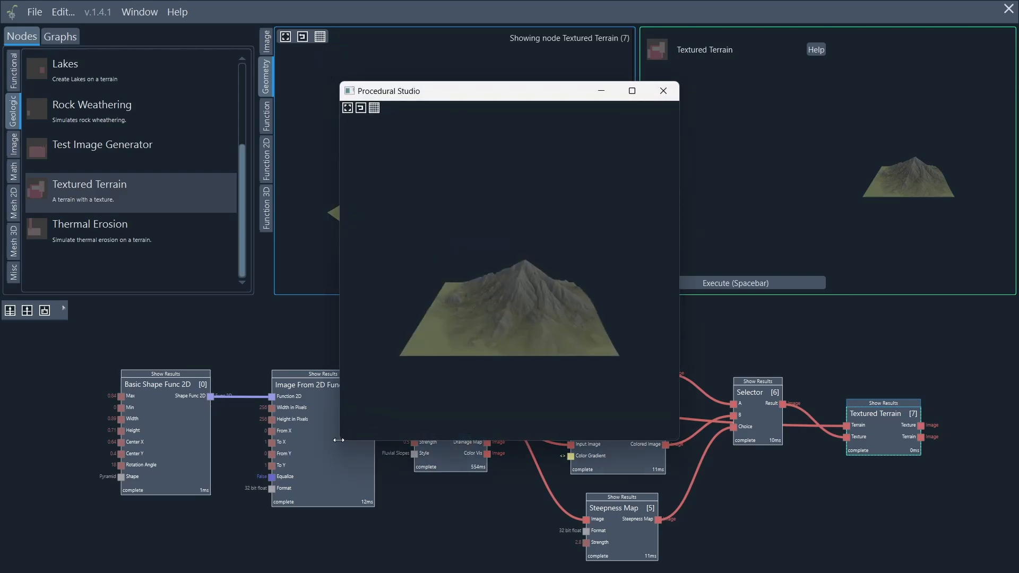
{"action": "left_click_drag", "start_coordinate": [340, 437], "coordinate": [110, 441]}
{"action": "scroll", "coordinate": [413, 336], "scroll_direction": "up", "scroll_amount": 6}
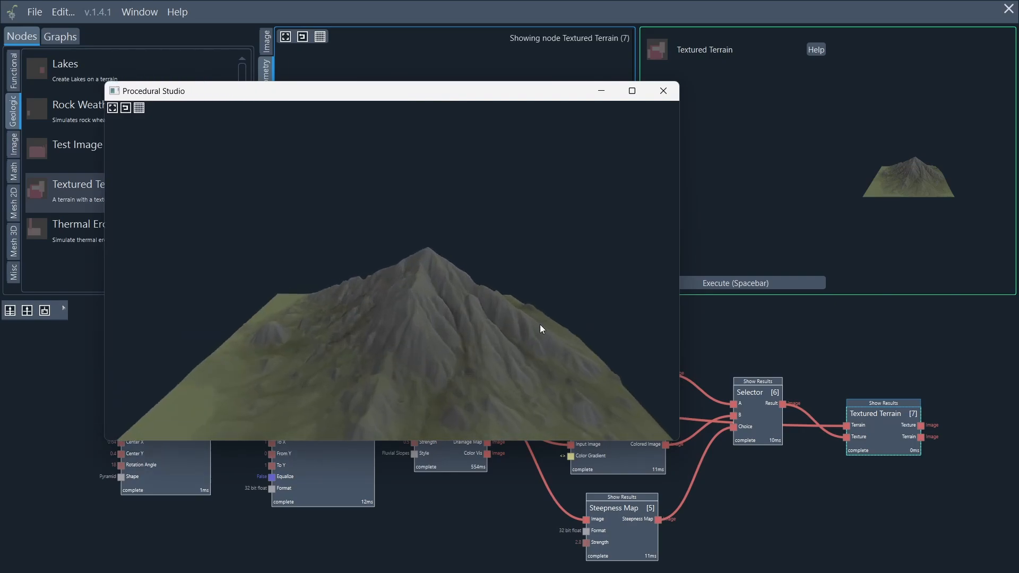
{"action": "left_click_drag", "start_coordinate": [540, 323], "coordinate": [479, 323]}
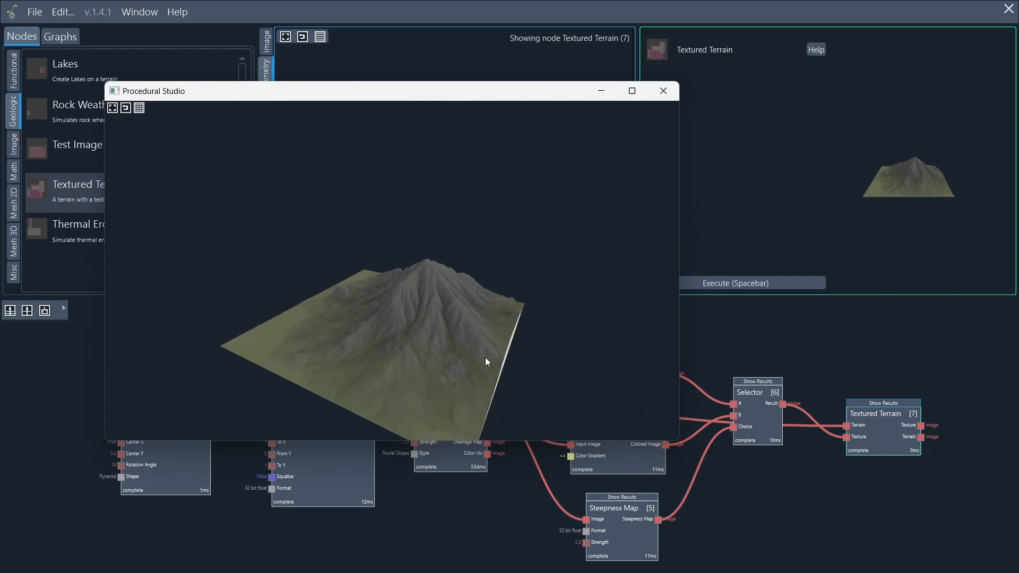
{"action": "left_click", "coordinate": [663, 91]}
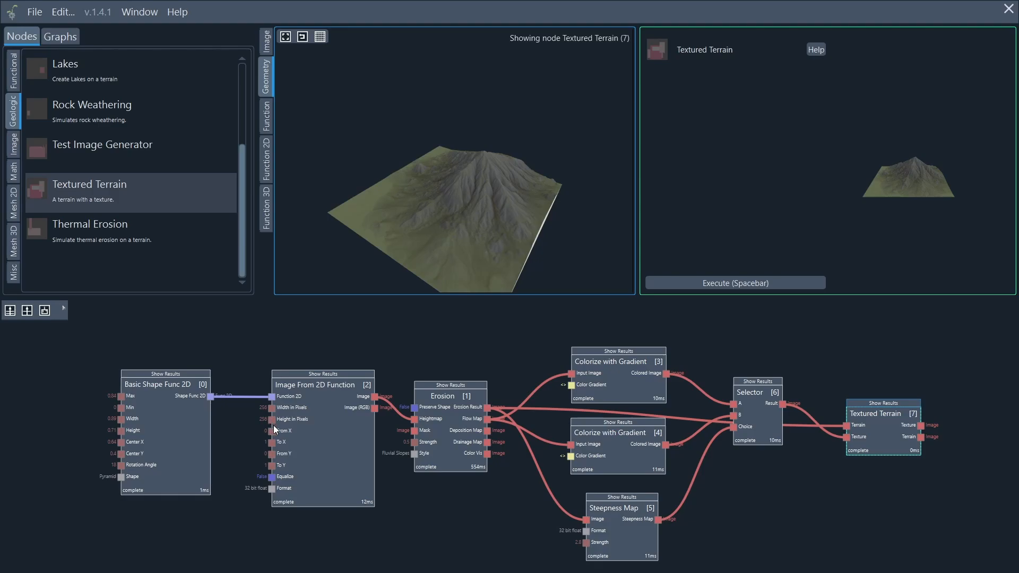
- Set the Image From 2D Function node's width and height to 1000 pixels and execute it
{"action": "left_click", "coordinate": [327, 434]}
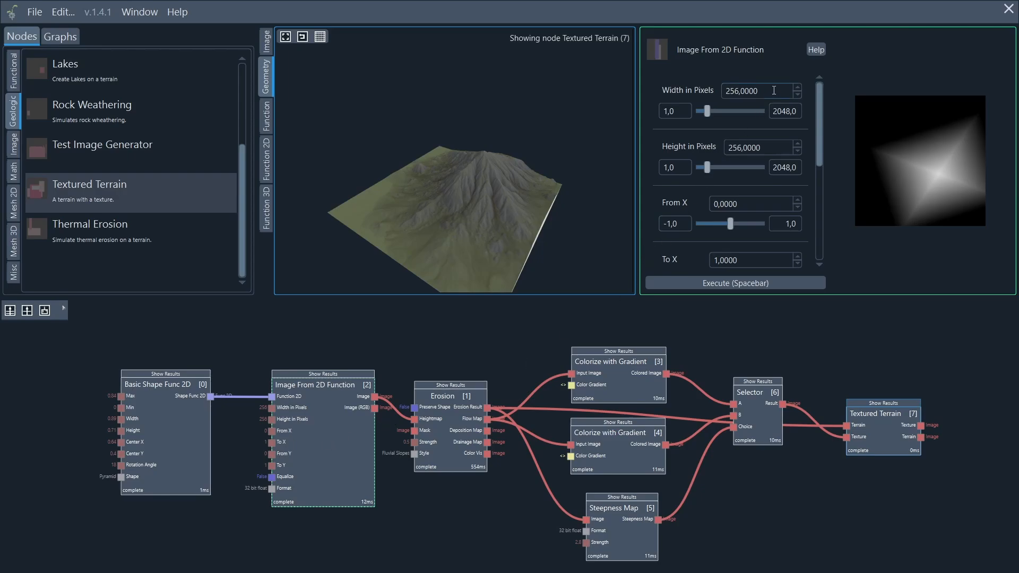
{"action": "double_click", "coordinate": [751, 91]}
{"action": "type", "text": "1000"}
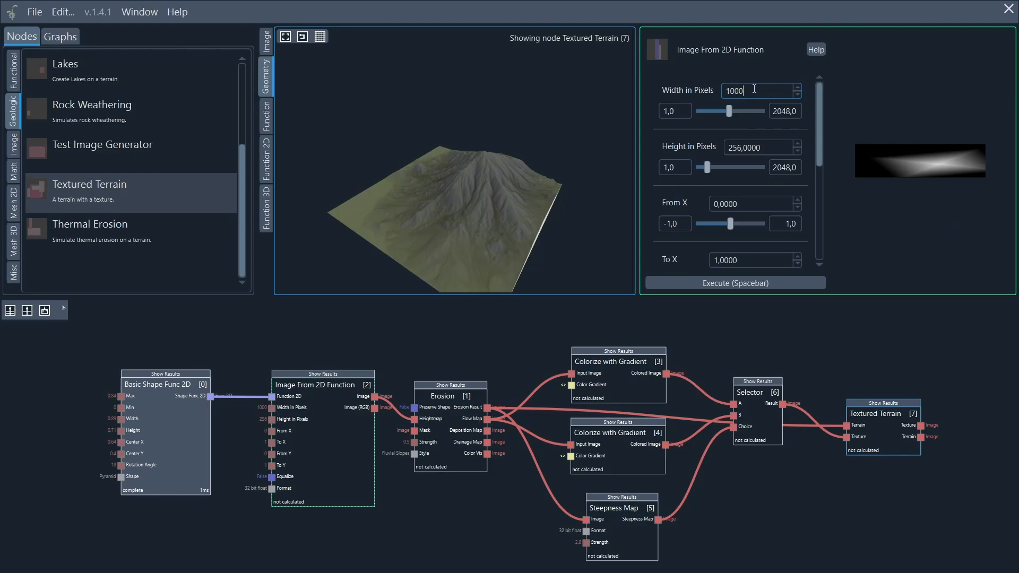
{"action": "double_click", "coordinate": [754, 91]}
{"action": "double_click", "coordinate": [737, 147]}
{"action": "type", "text": "1000"}
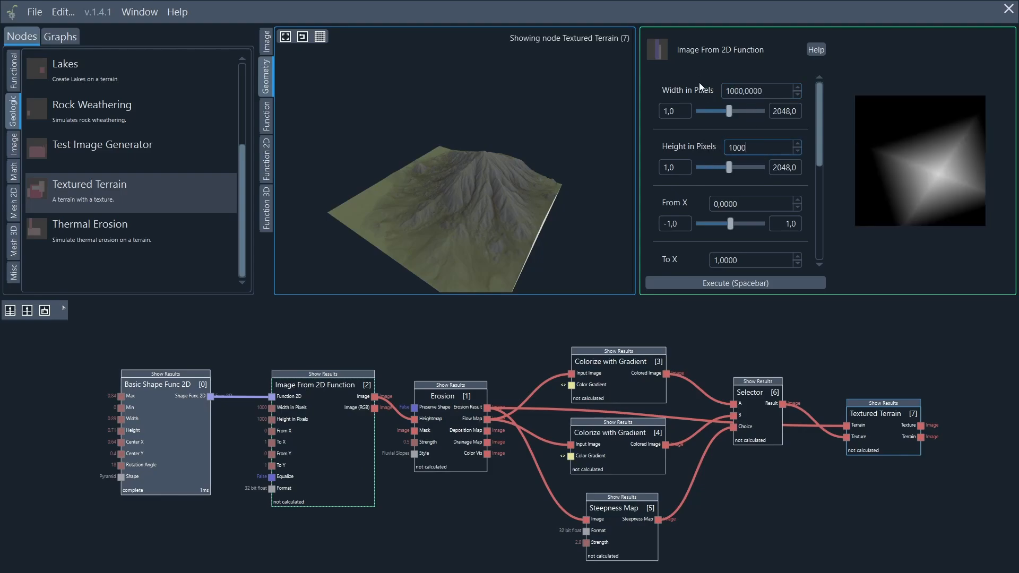
{"action": "left_click", "coordinate": [716, 282]}
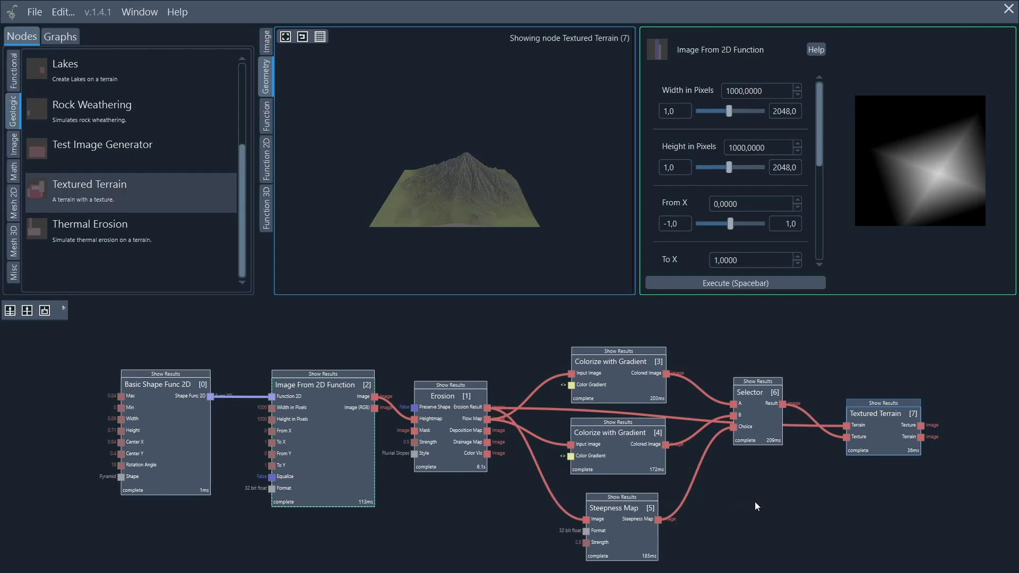
- Examine the higher-resolution textured terrain up close and from different sides
{"action": "scroll", "coordinate": [521, 191], "scroll_direction": "up", "scroll_amount": 5}
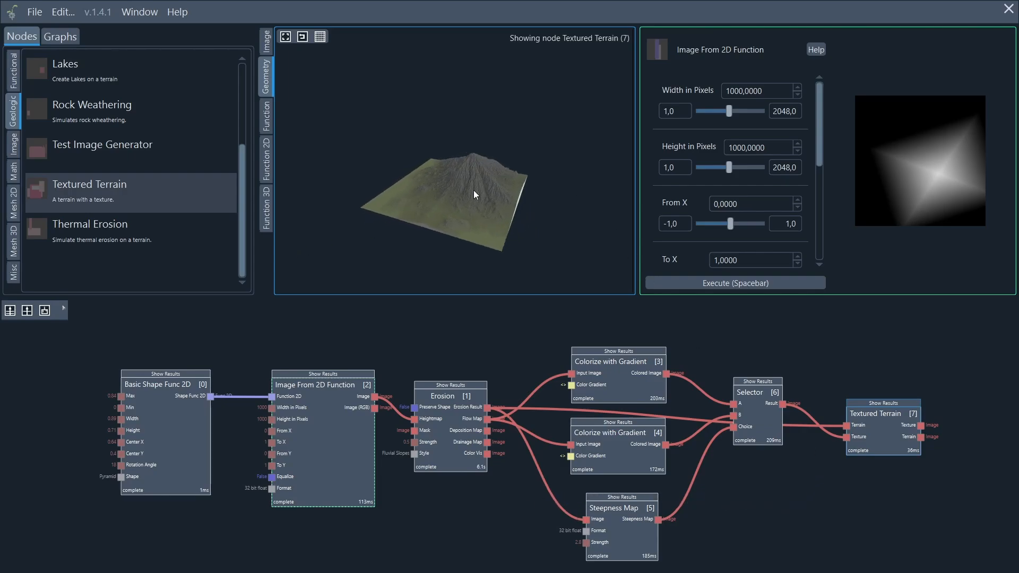
{"action": "left_click_drag", "start_coordinate": [420, 249], "coordinate": [318, 136]}
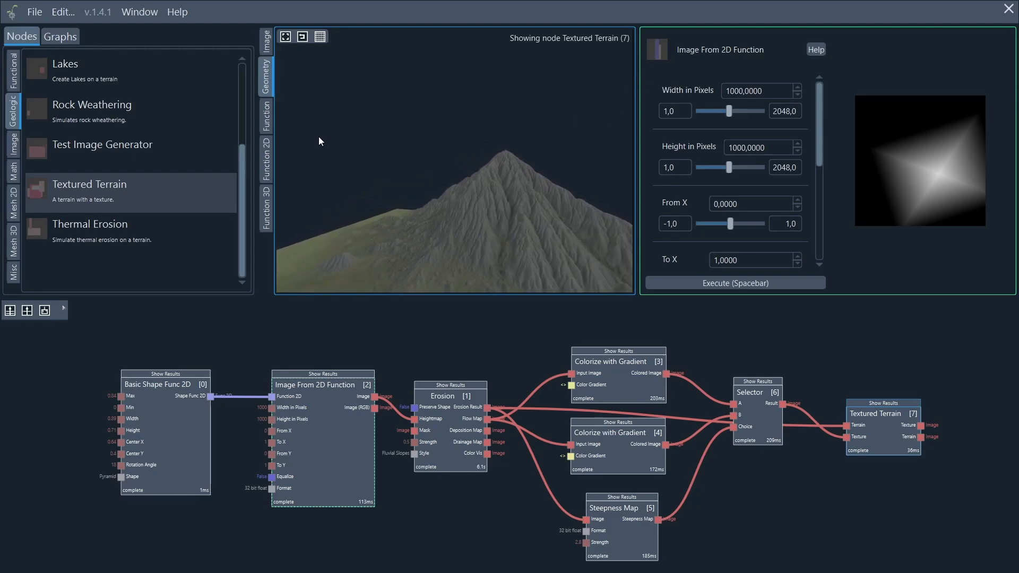
{"action": "left_click_drag", "start_coordinate": [397, 231], "coordinate": [483, 200]}
{"action": "left_click_drag", "start_coordinate": [346, 226], "coordinate": [654, 259]}
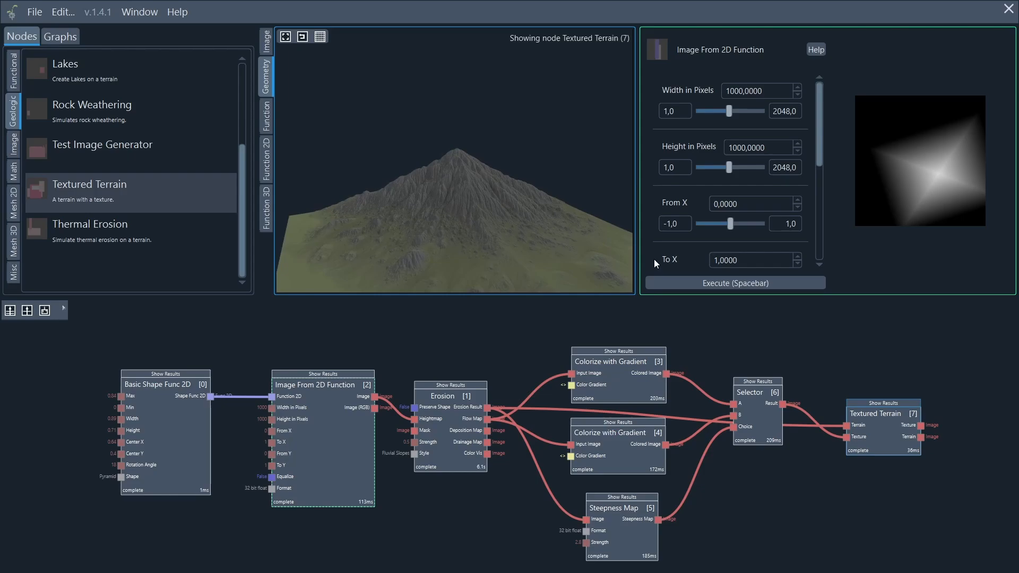
{"action": "left_click_drag", "start_coordinate": [405, 260], "coordinate": [544, 236]}
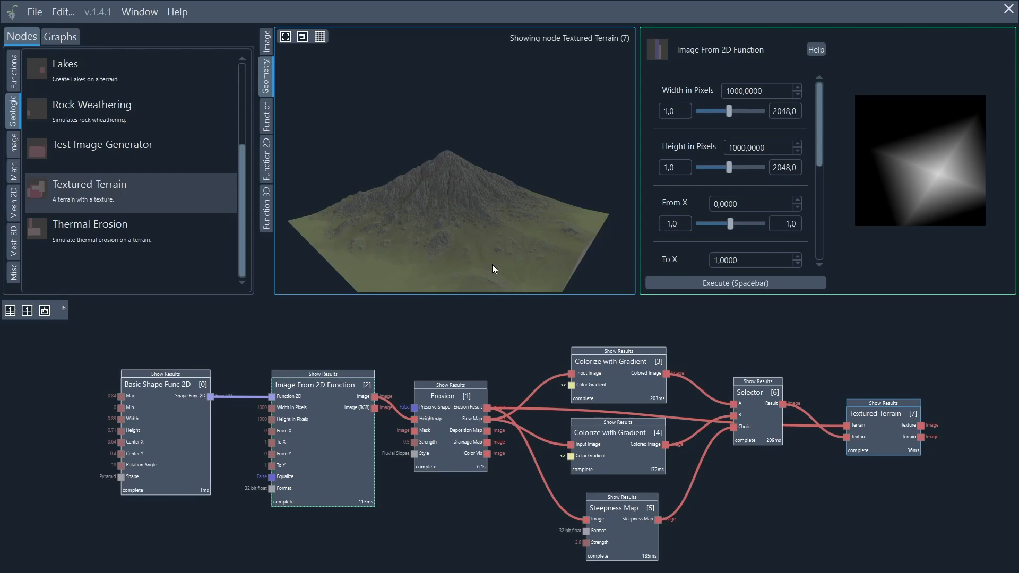
- Change the second Colorize node's gradient end color to dark brown #4d4738, move that stop to about 70% along, and execute the node
{"action": "left_click", "coordinate": [619, 449]}
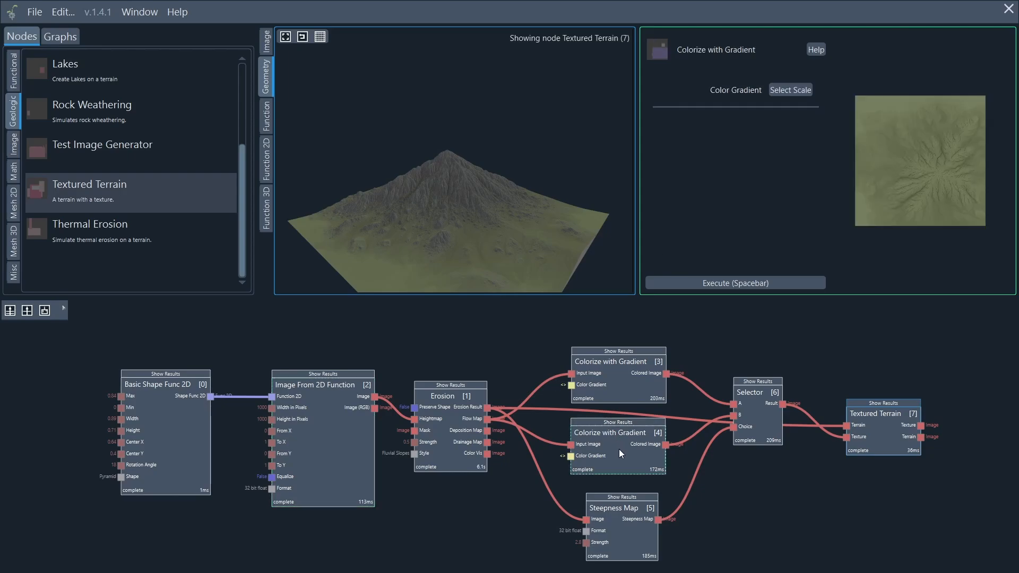
{"action": "left_click", "coordinate": [795, 90]}
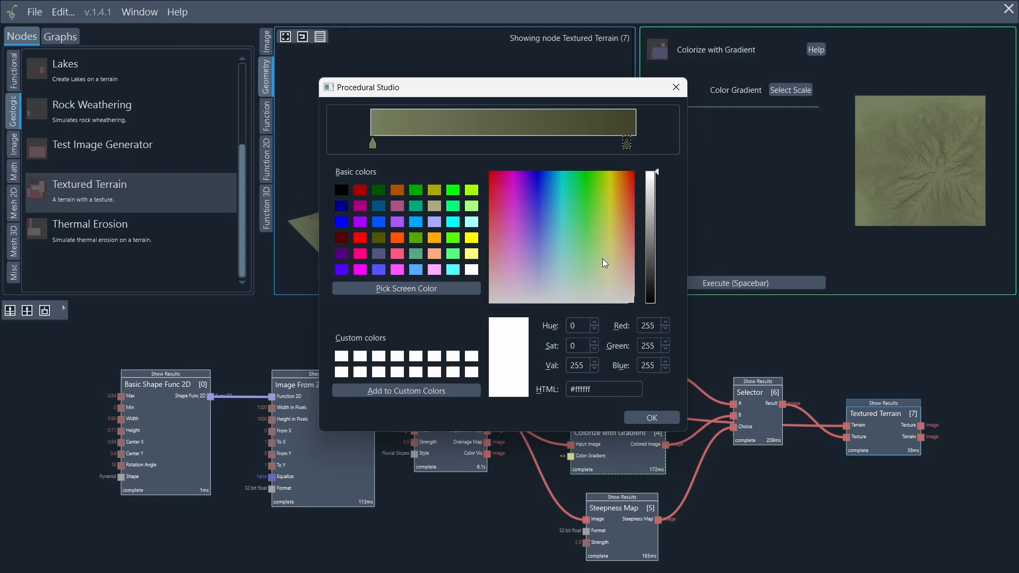
{"action": "left_click_drag", "start_coordinate": [605, 264], "coordinate": [618, 269]}
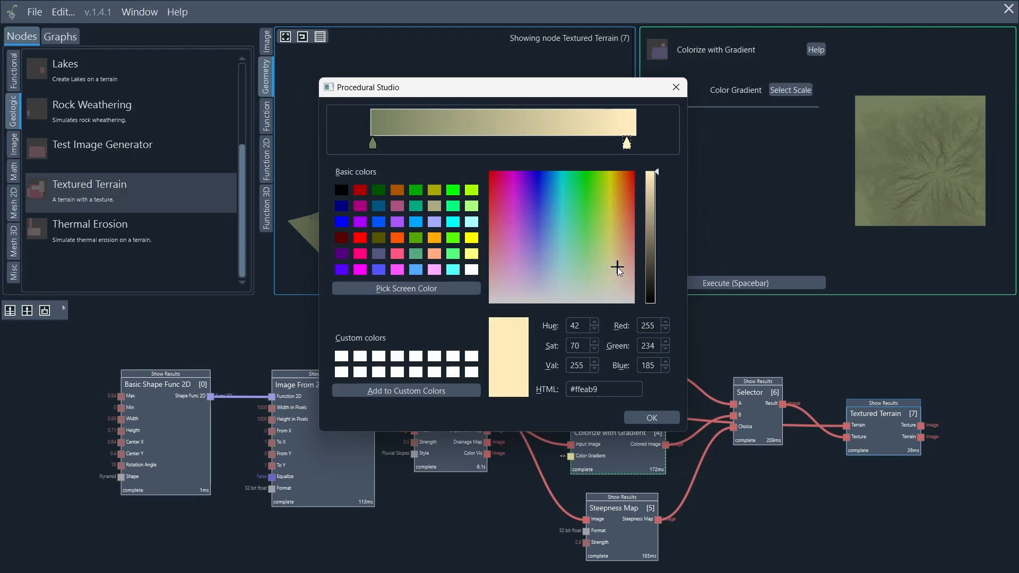
{"action": "left_click_drag", "start_coordinate": [657, 173], "coordinate": [667, 267]}
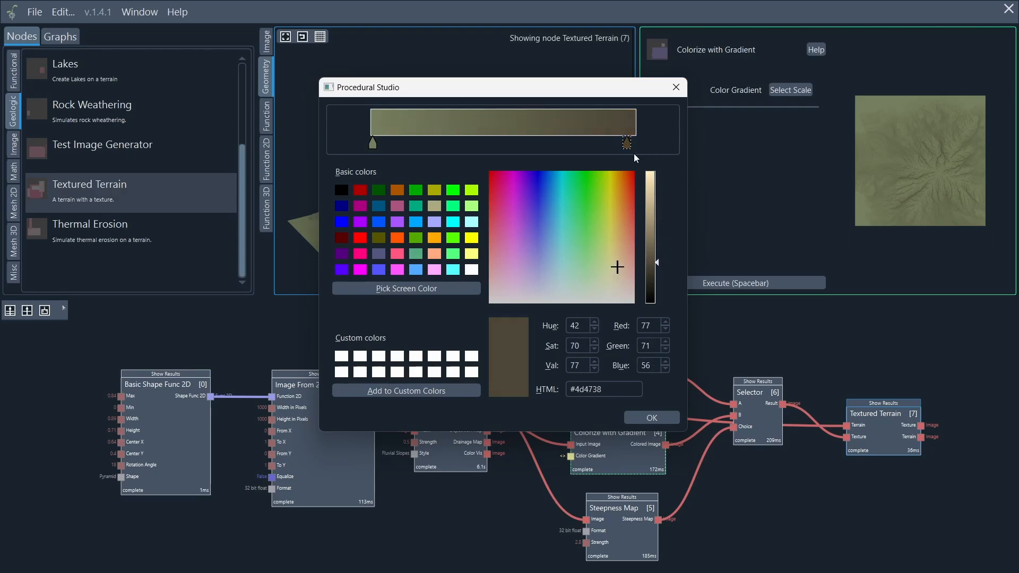
{"action": "left_click_drag", "start_coordinate": [627, 143], "coordinate": [561, 151]}
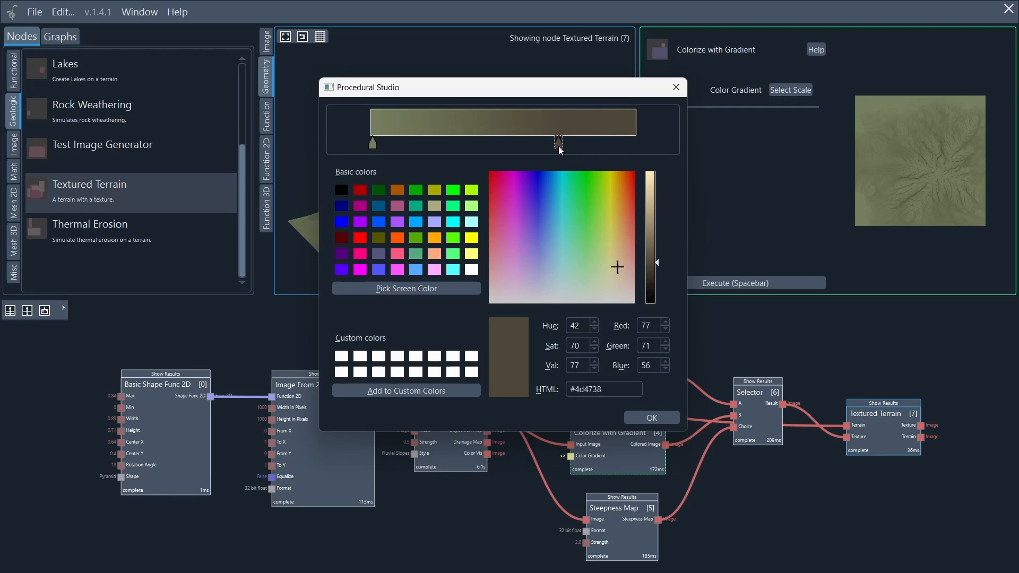
{"action": "left_click", "coordinate": [652, 418]}
{"action": "left_click", "coordinate": [701, 282]}
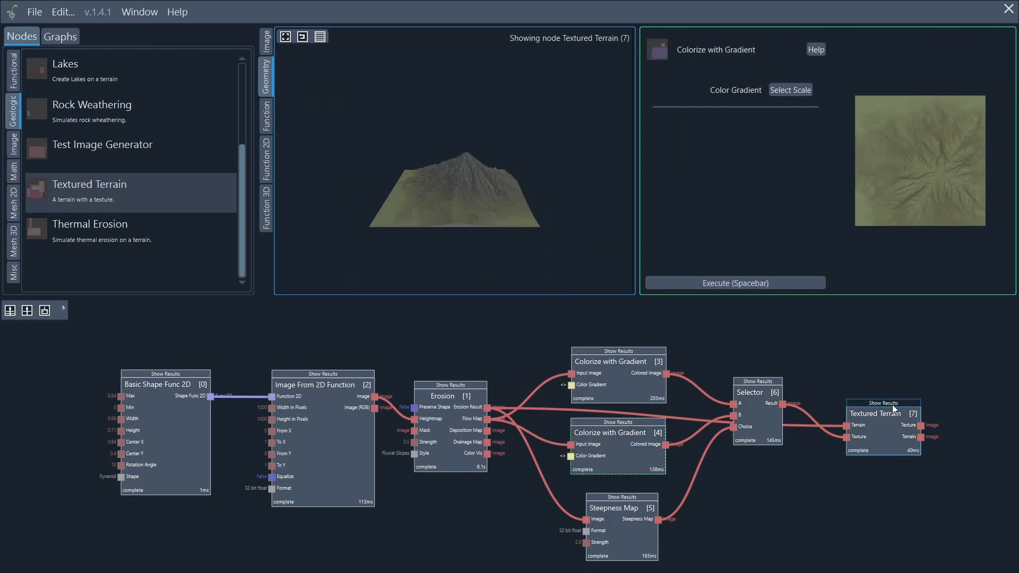
- Examine the recolored textured terrain up close, orbiting around the mountain's slopes and grassy base
{"action": "left_click_drag", "start_coordinate": [539, 155], "coordinate": [406, 214]}
{"action": "scroll", "coordinate": [365, 218], "scroll_direction": "up", "scroll_amount": 3}
{"action": "left_click_drag", "start_coordinate": [380, 257], "coordinate": [634, 161]}
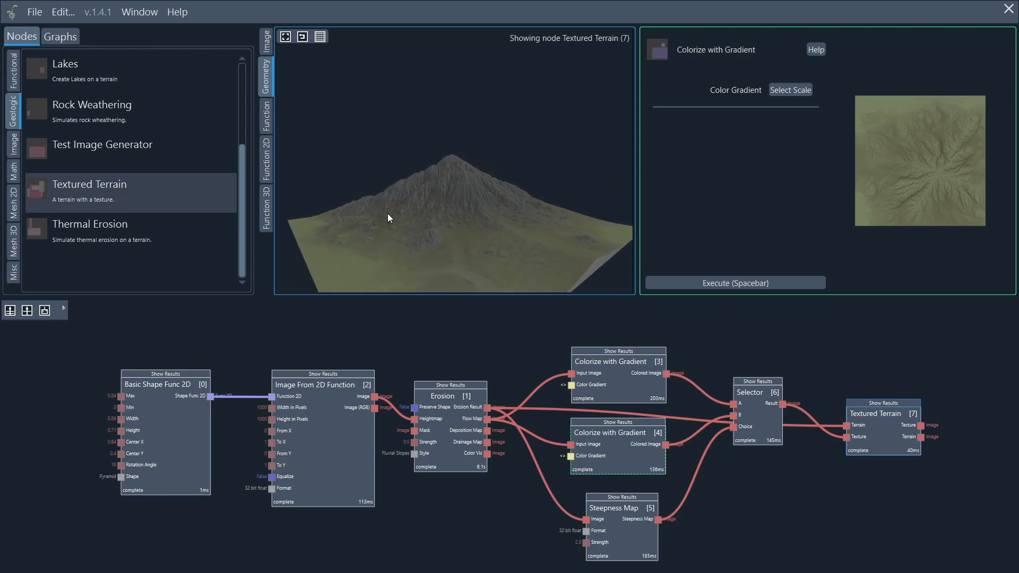
{"action": "left_click_drag", "start_coordinate": [388, 214], "coordinate": [585, 212]}
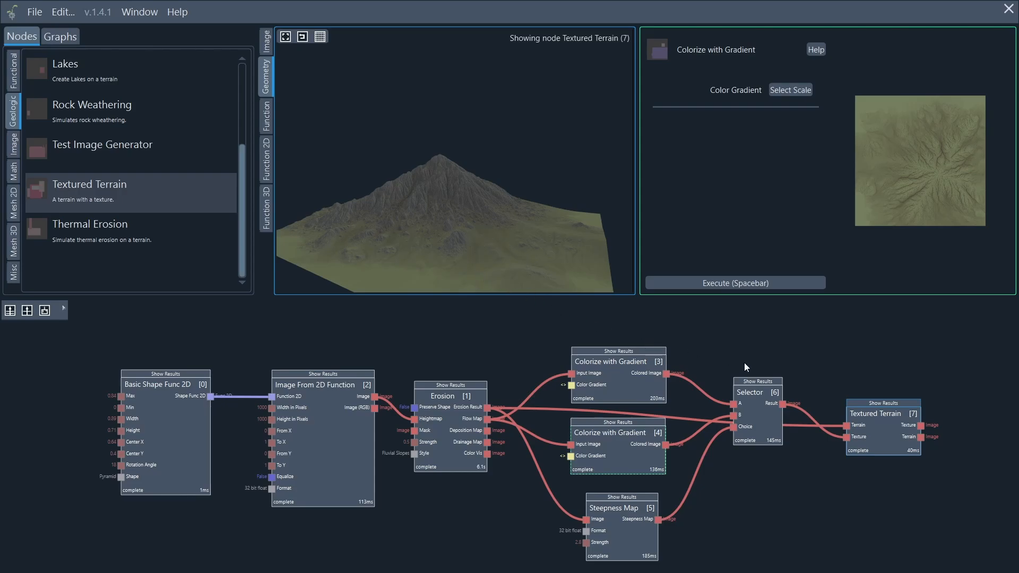
- Show the Selector node's blended texture, inspect its rock and grass transitions up close, and select the Textured Terrain node
{"action": "left_click", "coordinate": [759, 381]}
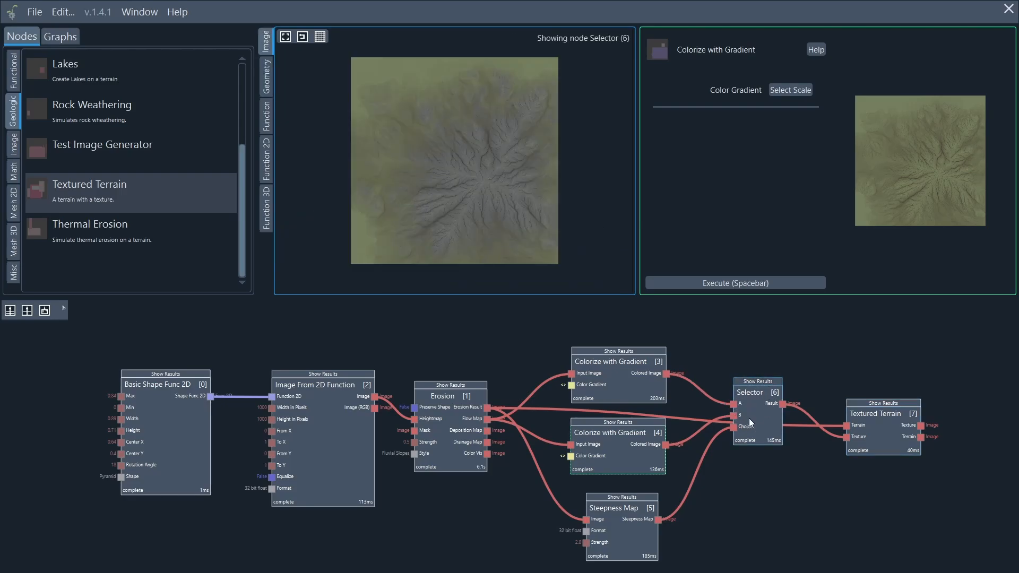
{"action": "scroll", "coordinate": [446, 174], "scroll_direction": "up", "scroll_amount": 6}
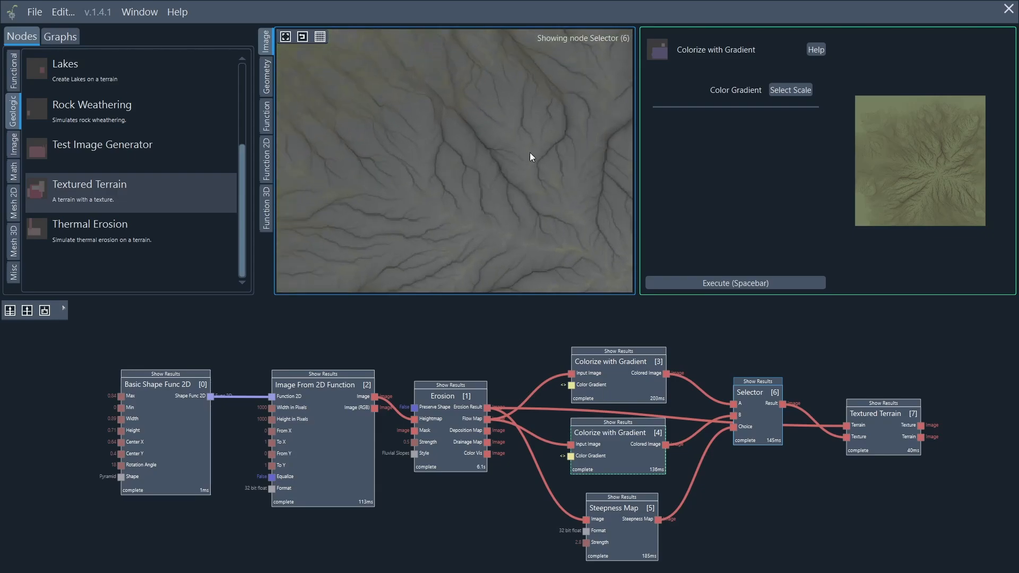
{"action": "left_click_drag", "start_coordinate": [530, 152], "coordinate": [480, 202]}
{"action": "scroll", "coordinate": [479, 203], "scroll_direction": "down", "scroll_amount": 3}
{"action": "left_click_drag", "start_coordinate": [331, 135], "coordinate": [465, 217]}
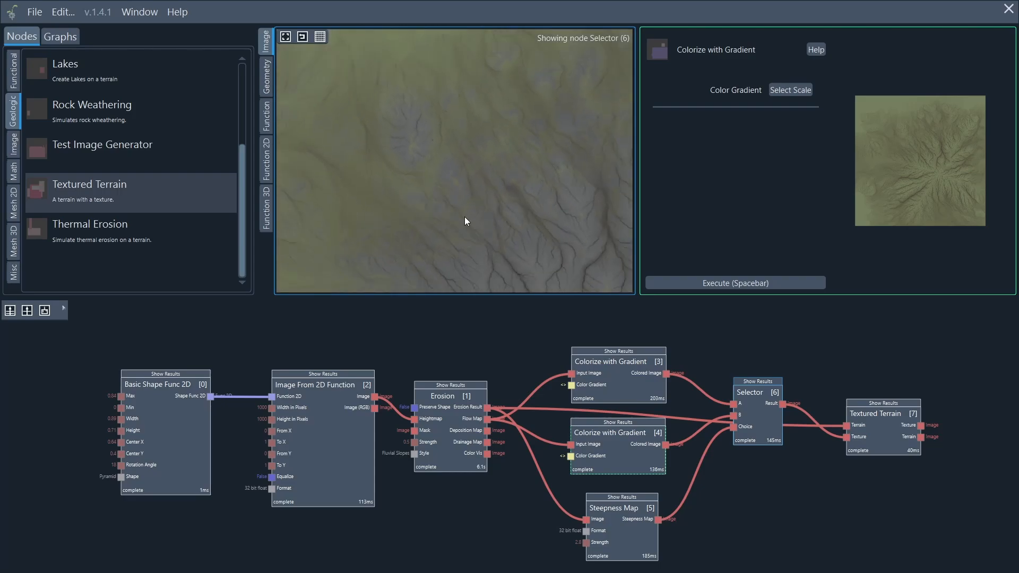
{"action": "left_click_drag", "start_coordinate": [393, 157], "coordinate": [517, 227]}
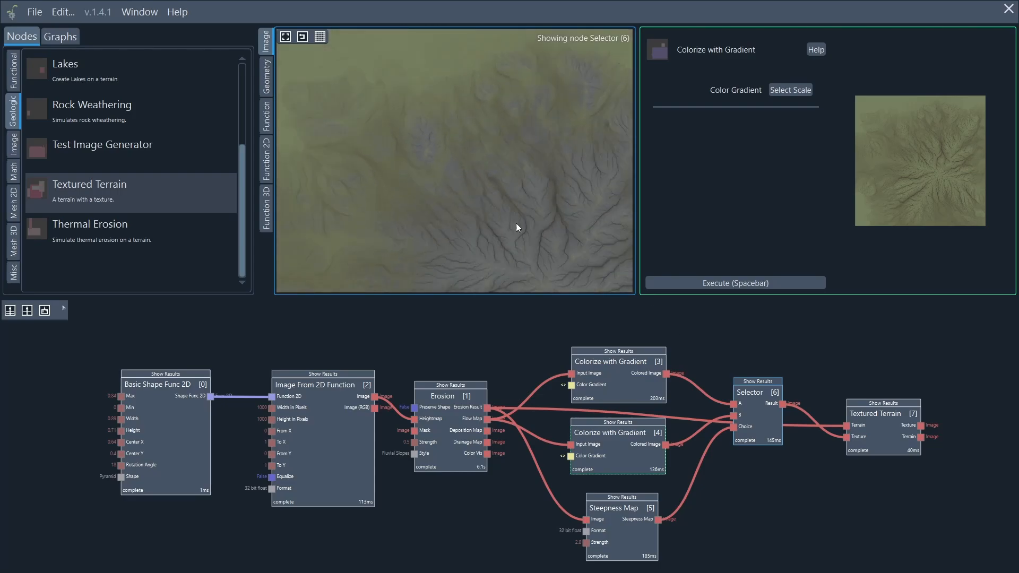
{"action": "left_click", "coordinate": [890, 406]}
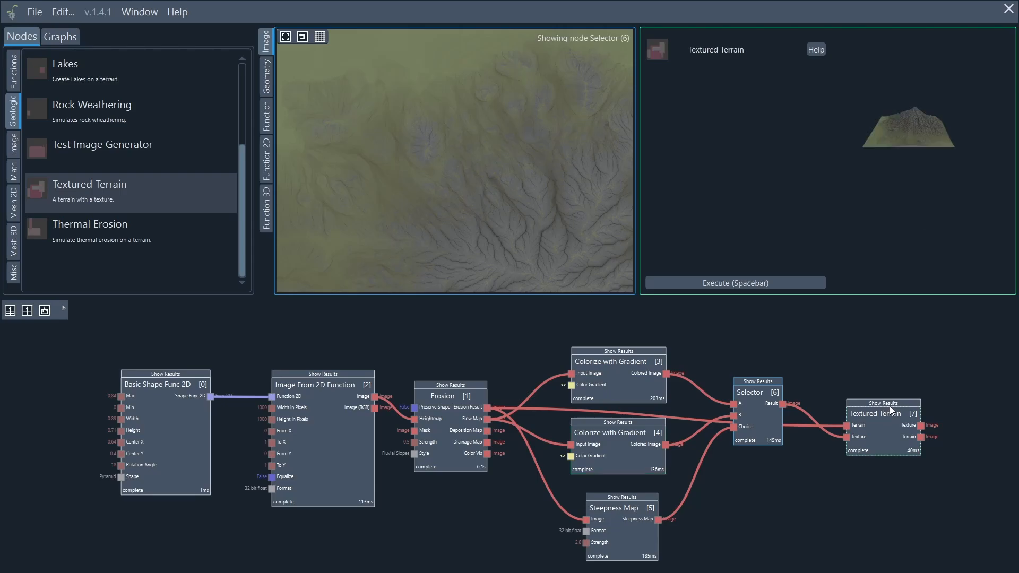